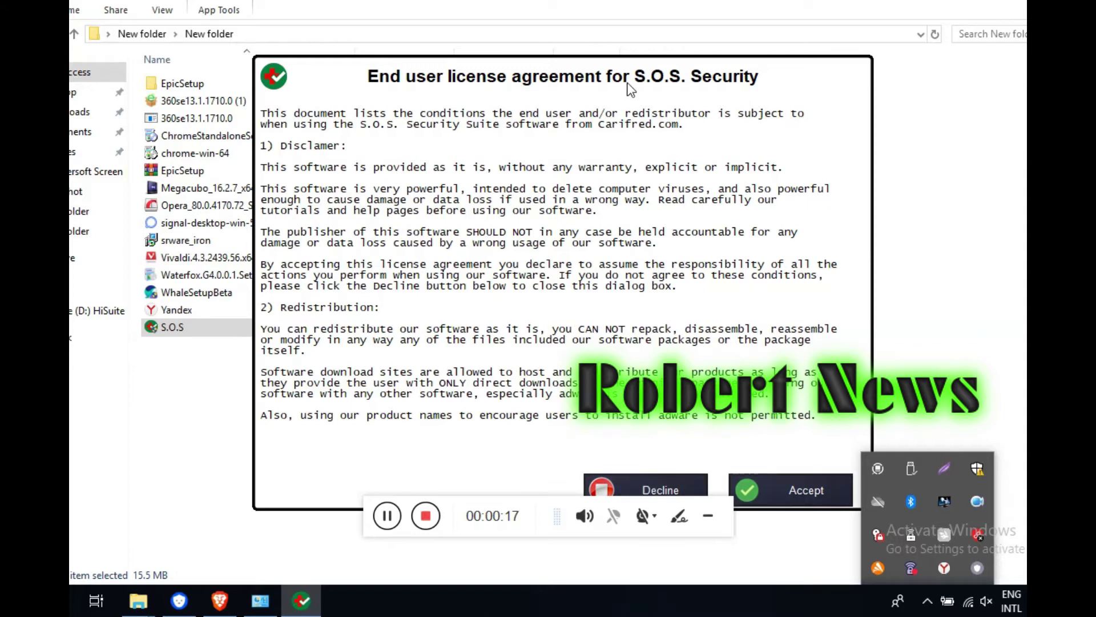
# - Nudge the EULA dialog upward and accept the S.O.S. Security Suite license
pyautogui.moveTo(624, 76); pyautogui.dragTo(621, 43)
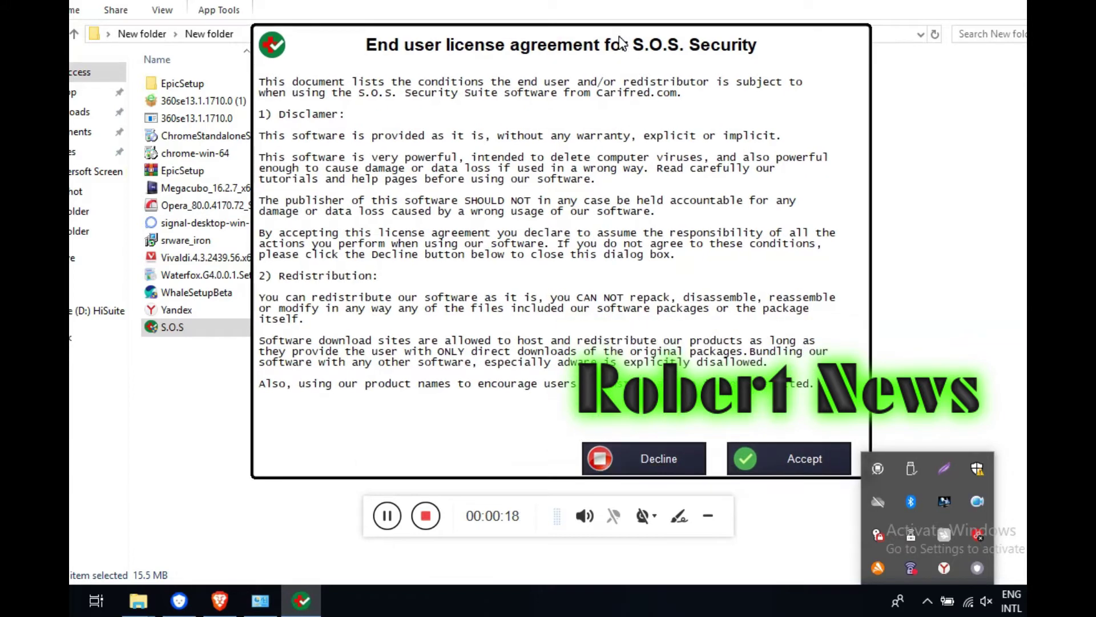
pyautogui.click(788, 459)
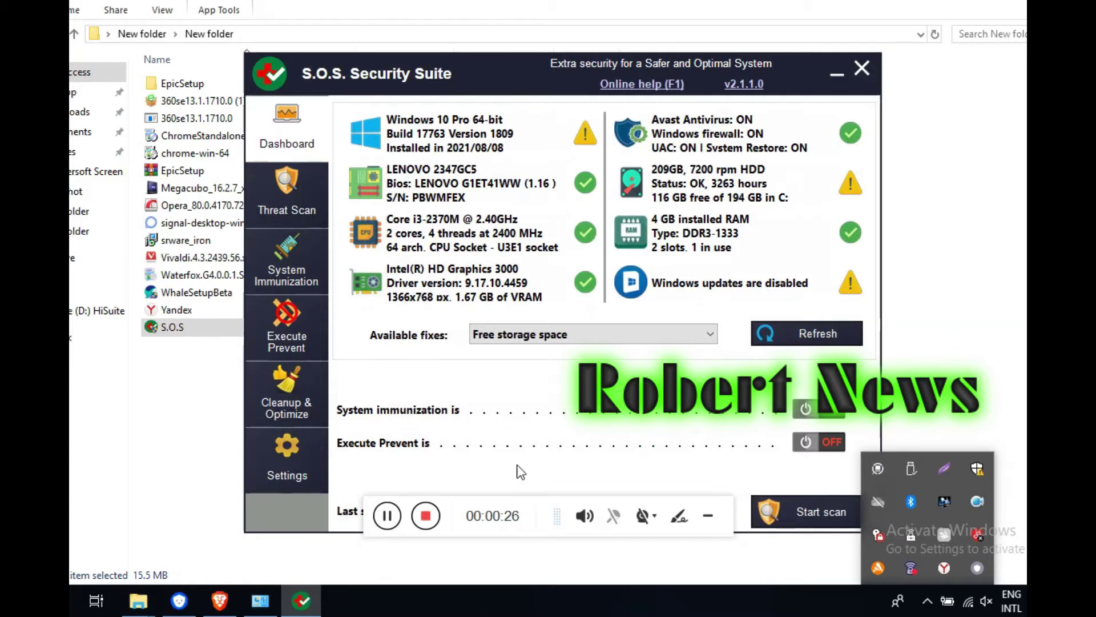
pyautogui.moveTo(529, 512); pyautogui.dragTo(540, 547)
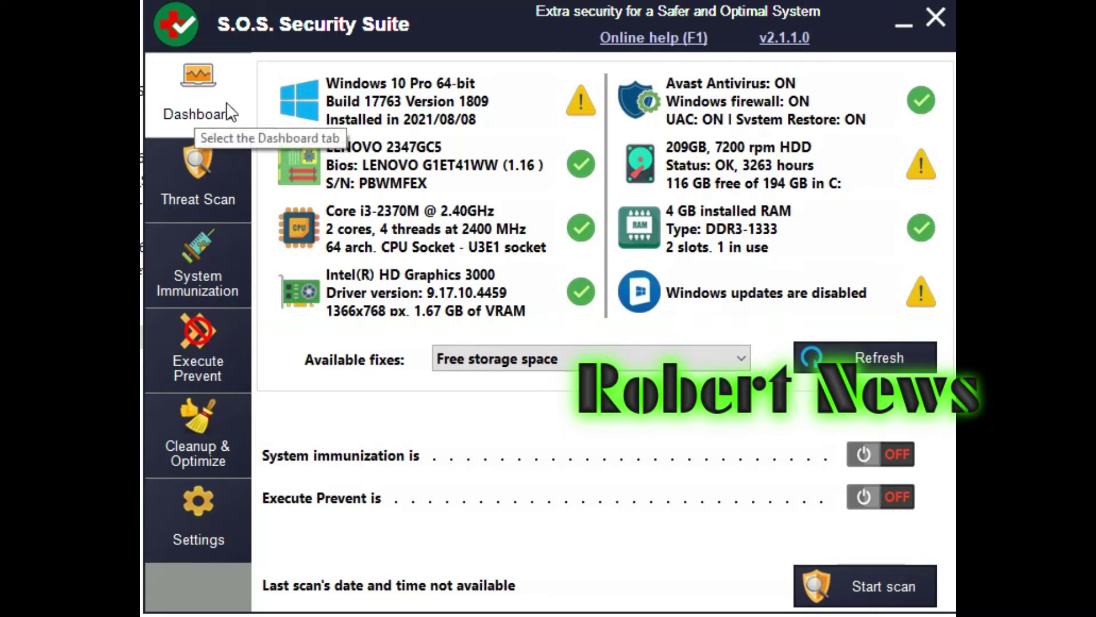
# - Toggle the PUPs scan option off and back on, then browse System Immunization and Execute Prevent
pyautogui.click(194, 179)
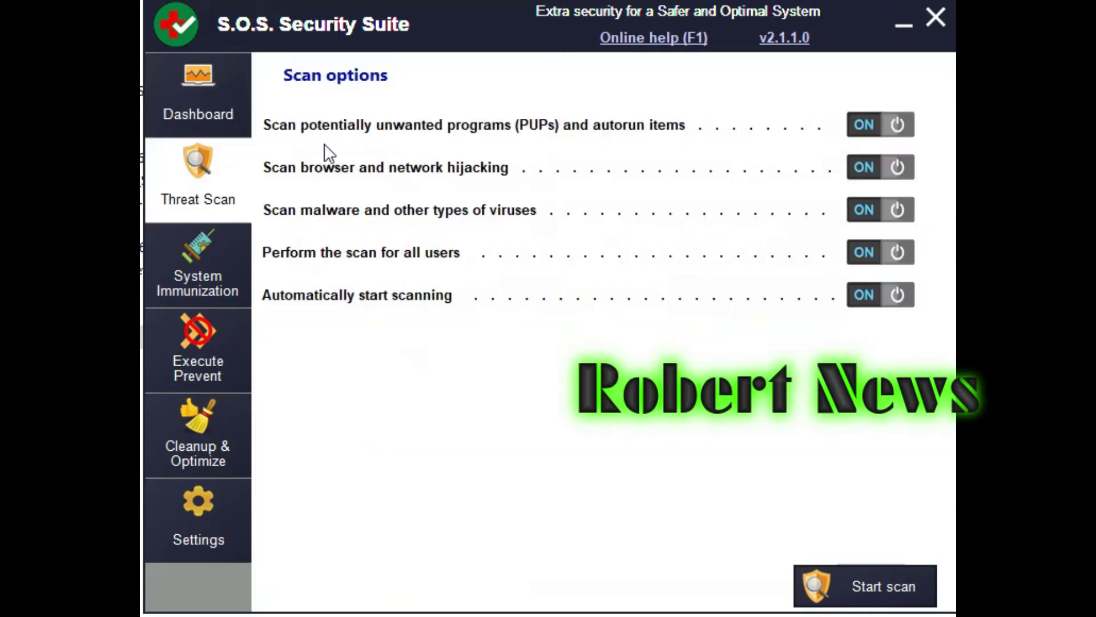
pyautogui.click(898, 126)
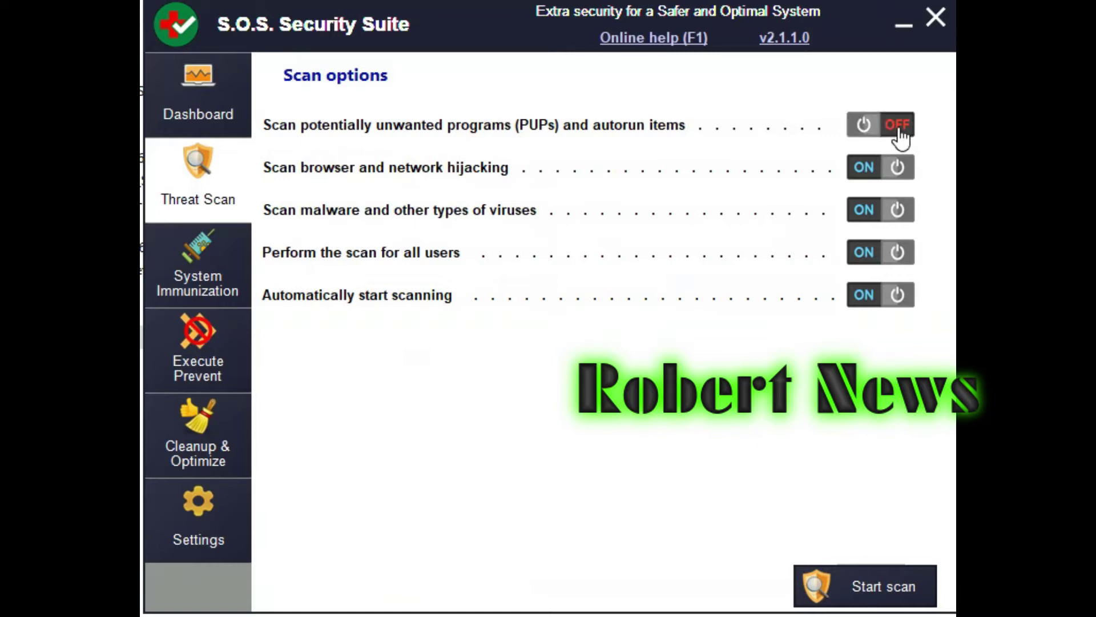
pyautogui.click(900, 131)
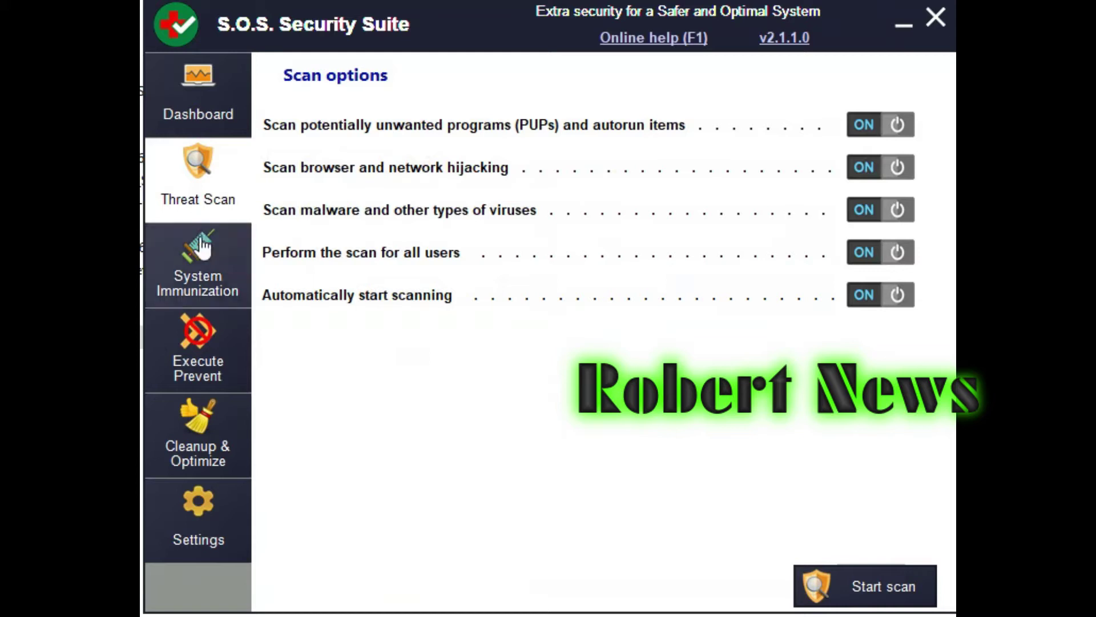
pyautogui.click(198, 258)
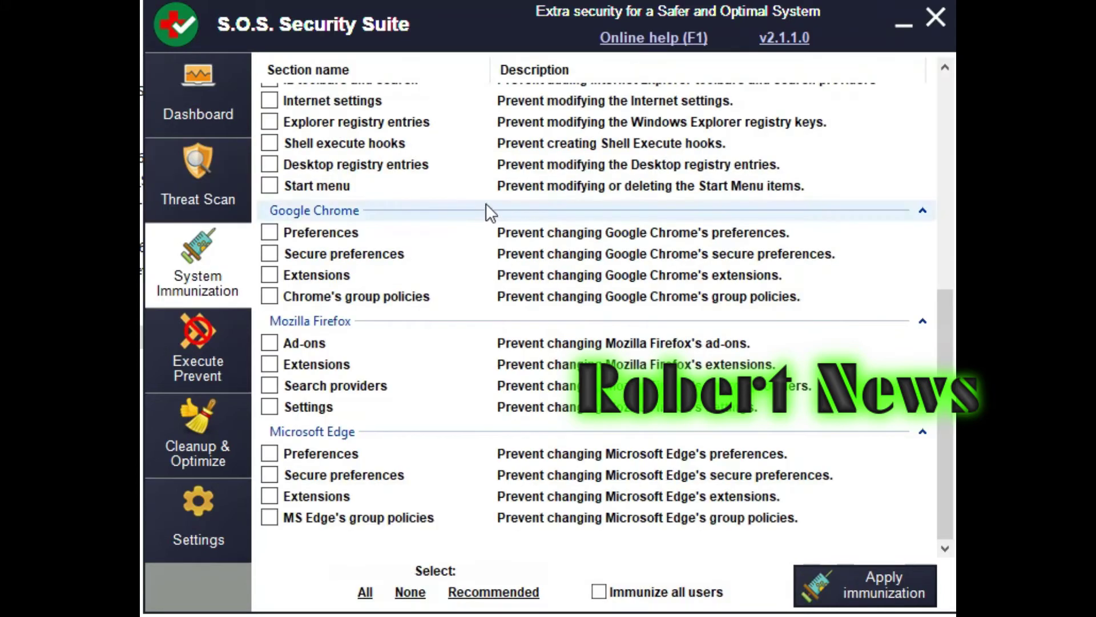
pyautogui.scroll(5, 492, 210)
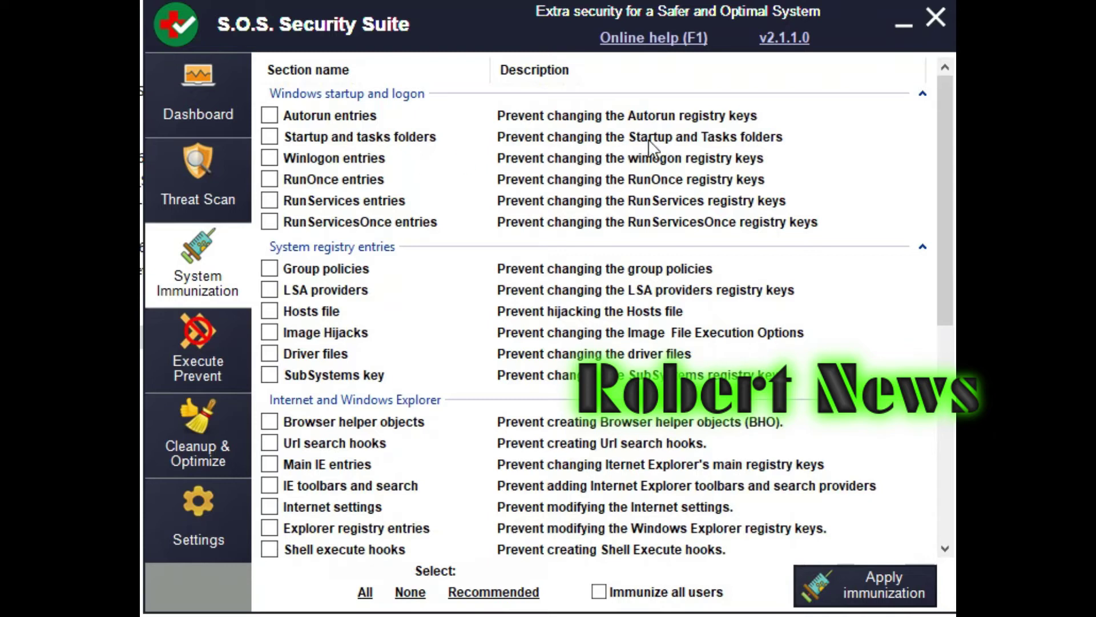
pyautogui.scroll(-1, 419, 252)
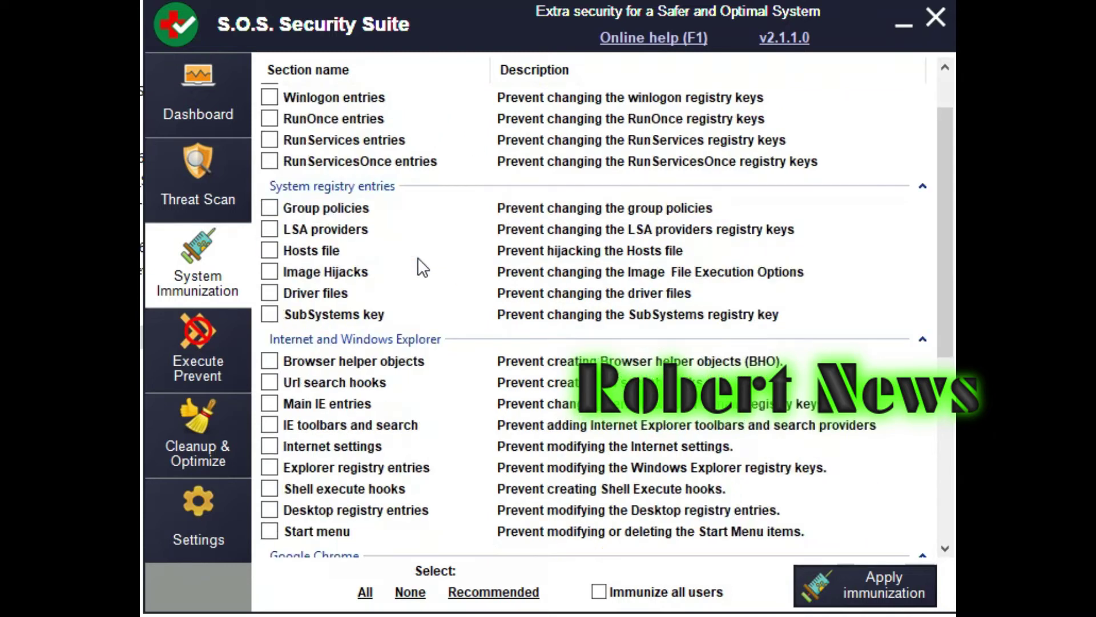
pyautogui.scroll(-1, 417, 257)
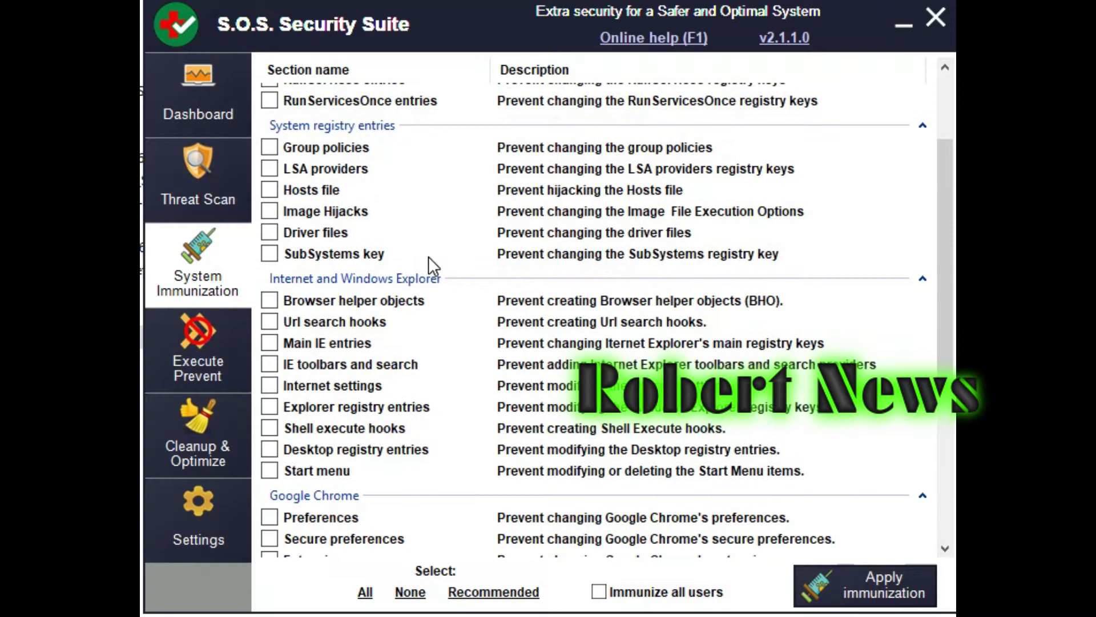
pyautogui.scroll(-1, 423, 258)
pyautogui.scroll(-1, 428, 256)
pyautogui.scroll(-1, 428, 257)
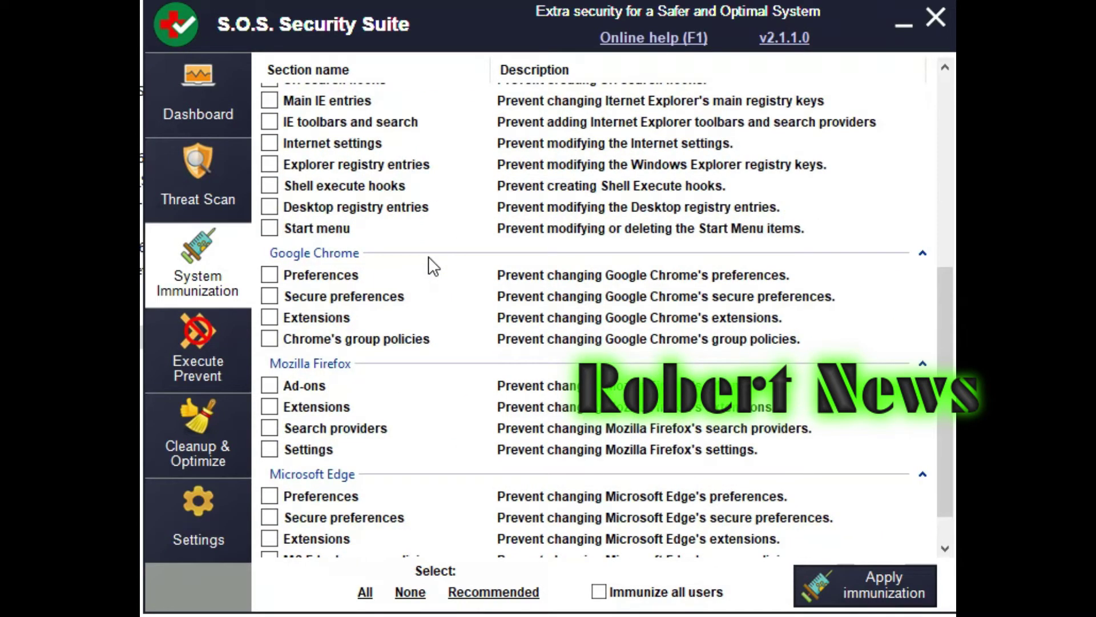
pyautogui.scroll(-1, 428, 256)
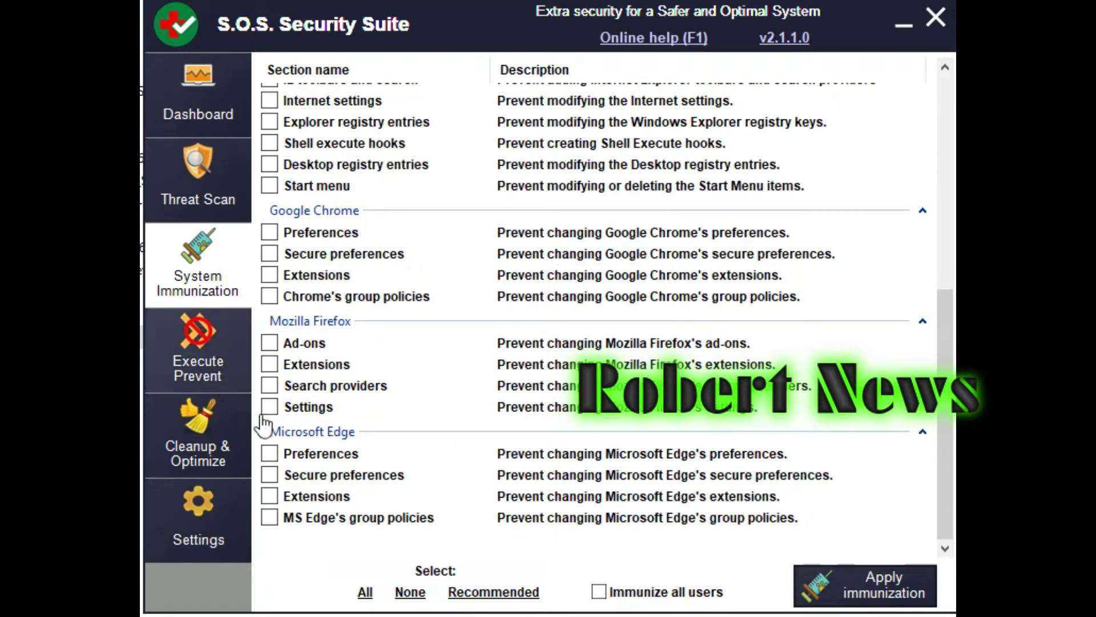
pyautogui.click(197, 358)
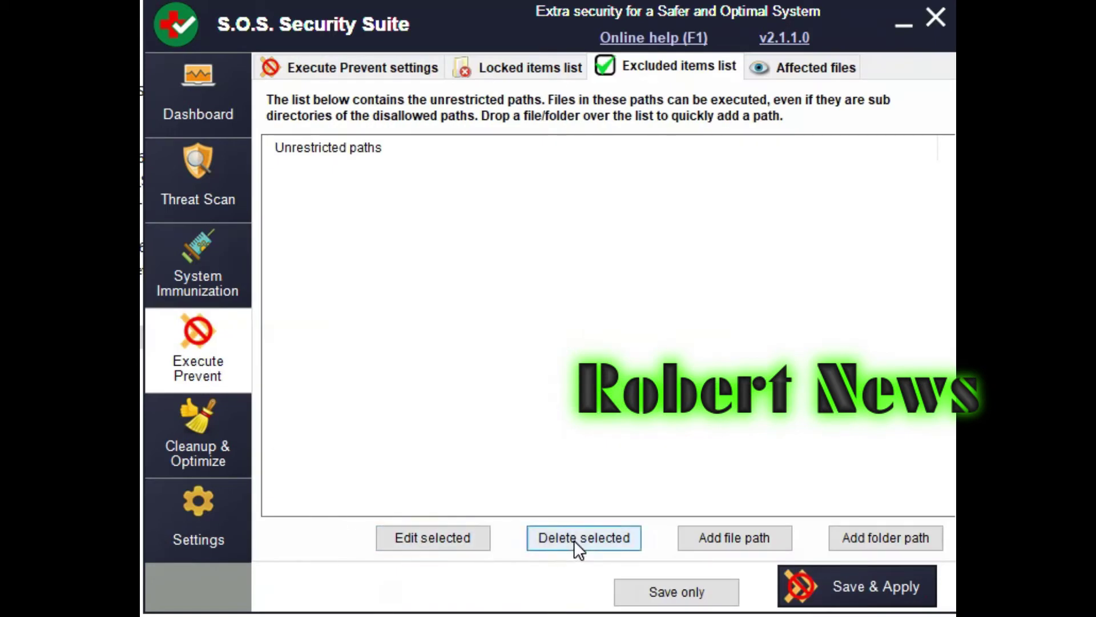
# - View Execute Prevent's Affected files and settings tabs, then the Quick Access and MS Edge cleanup descriptions
pyautogui.click(797, 67)
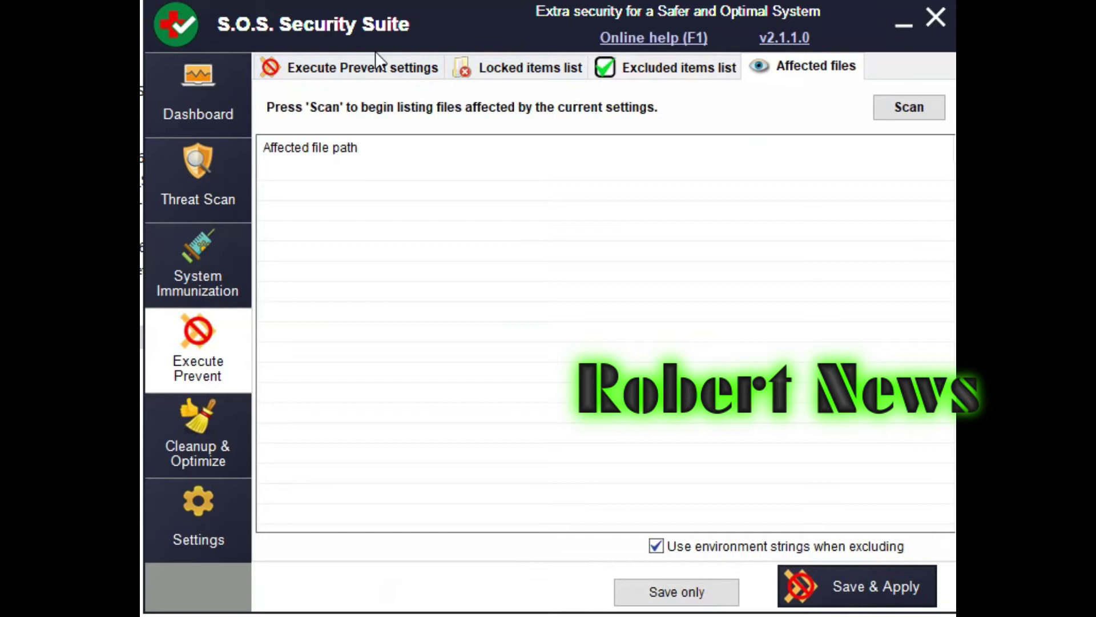
pyautogui.click(362, 66)
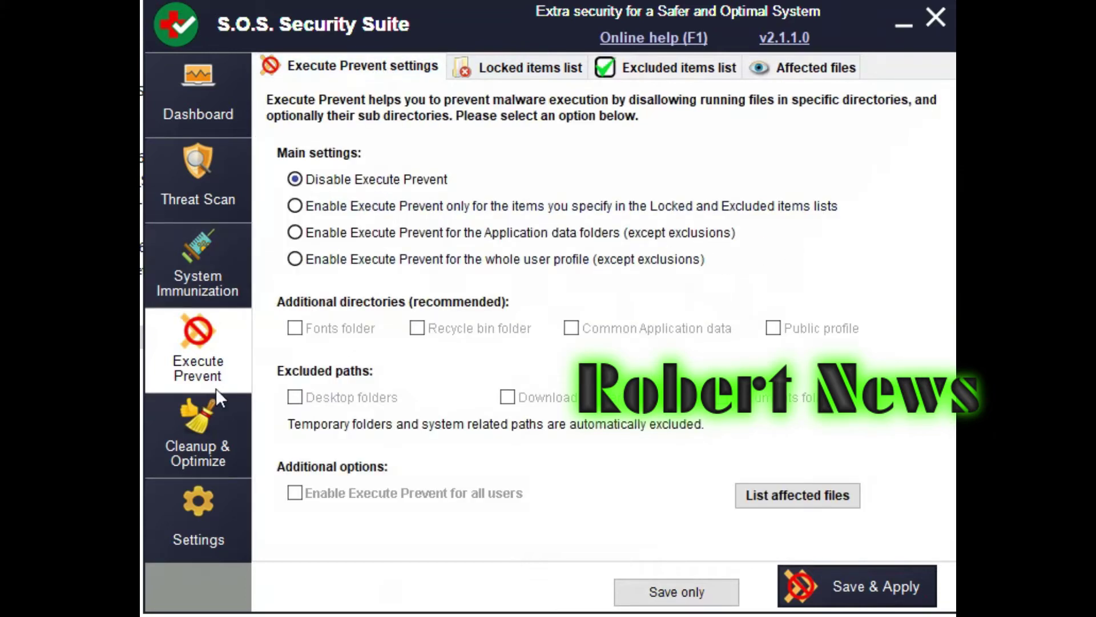
pyautogui.click(215, 428)
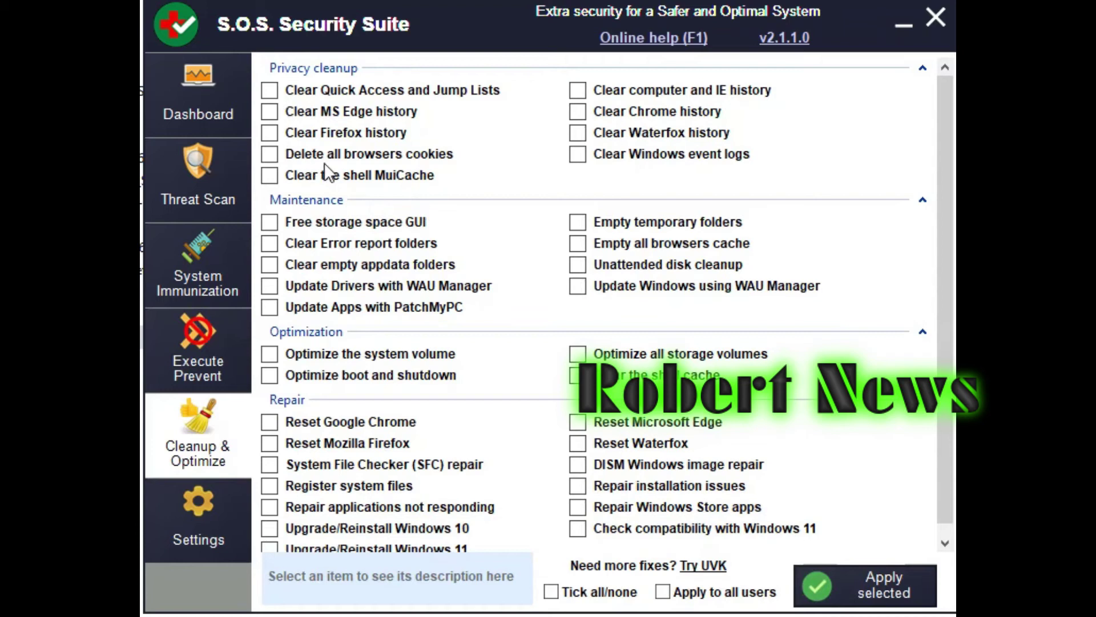
pyautogui.click(349, 93)
pyautogui.click(349, 112)
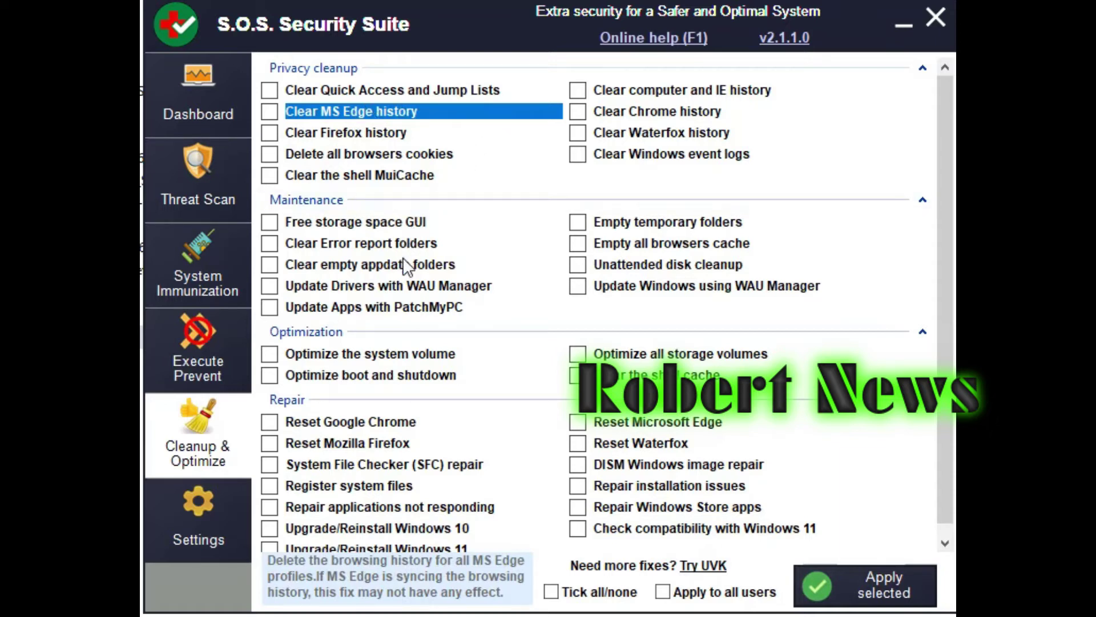
pyautogui.scroll(-1, 414, 309)
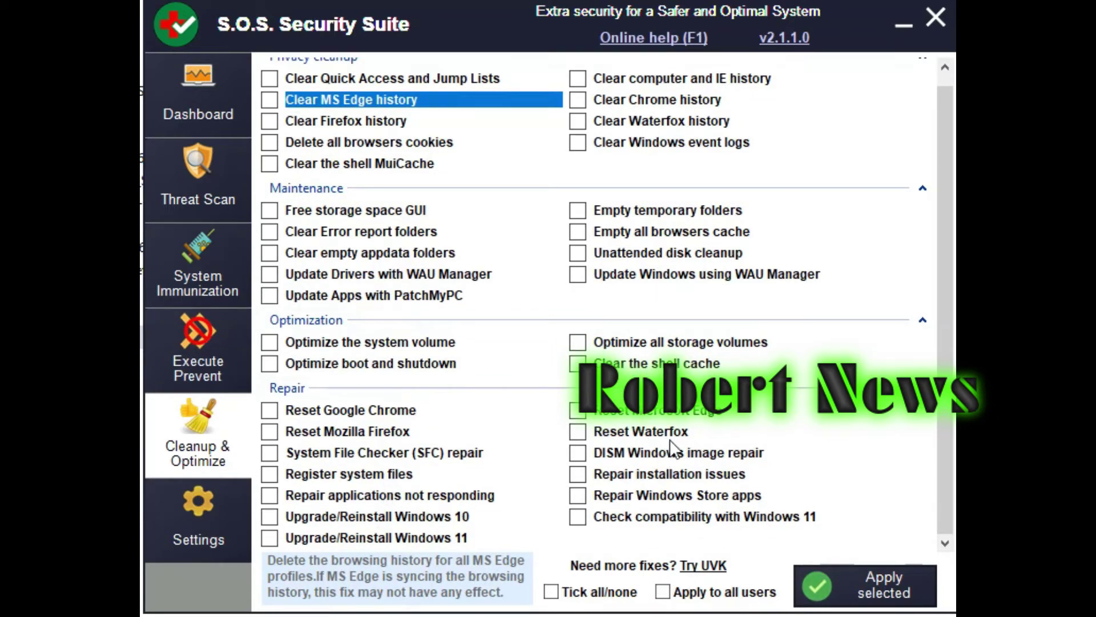
# - Show the Scheduled scan settings and open the first-scan-date calendar, closing it unchanged
pyautogui.click(207, 518)
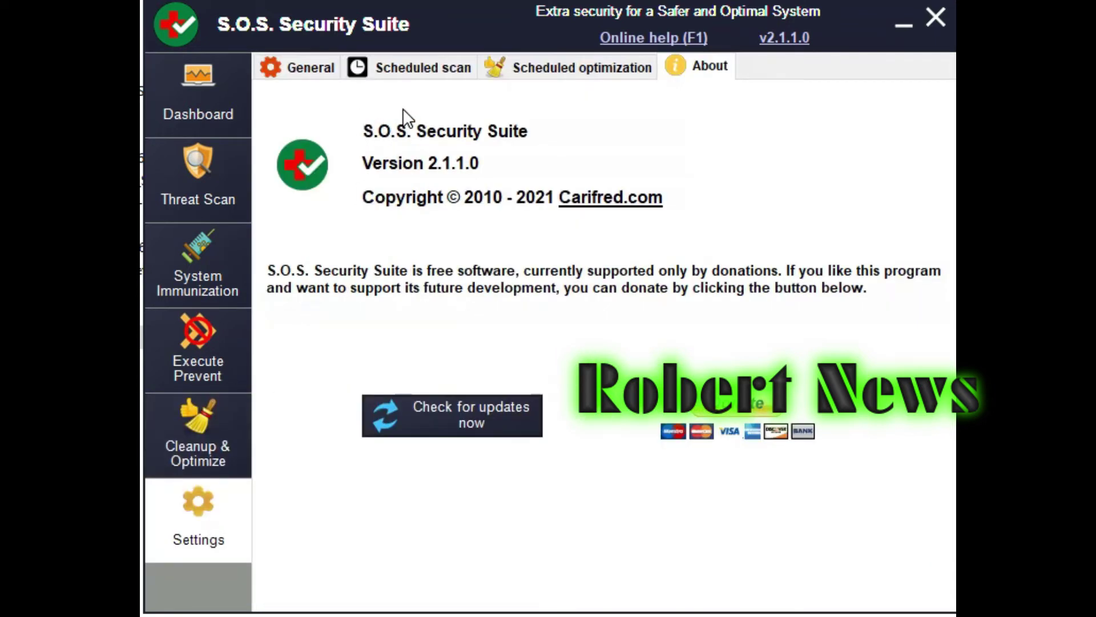
pyautogui.click(412, 71)
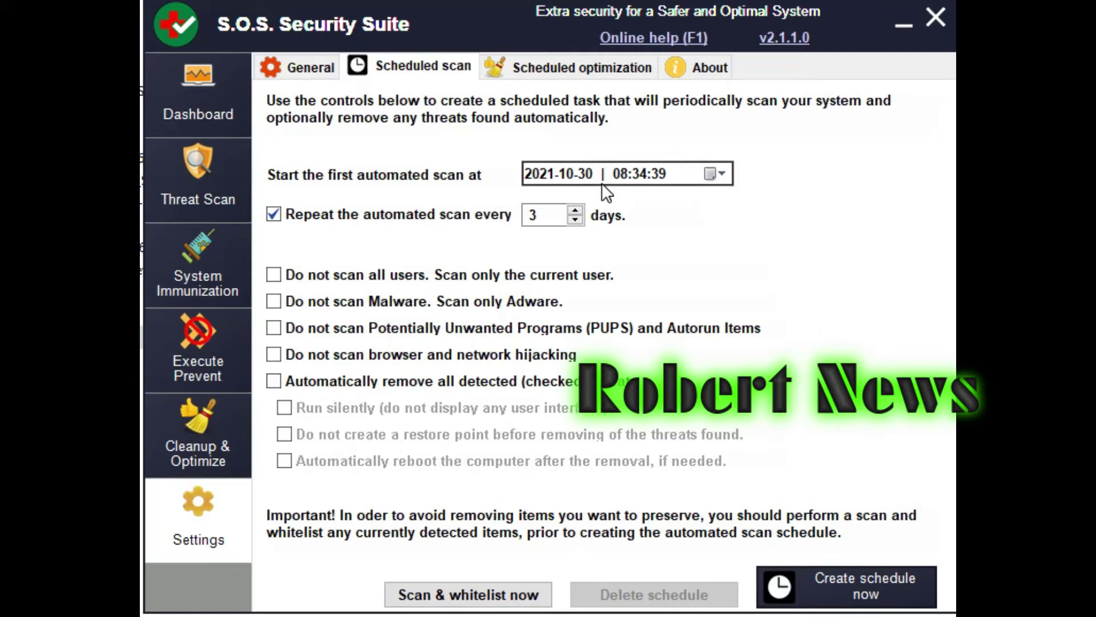
pyautogui.click(714, 174)
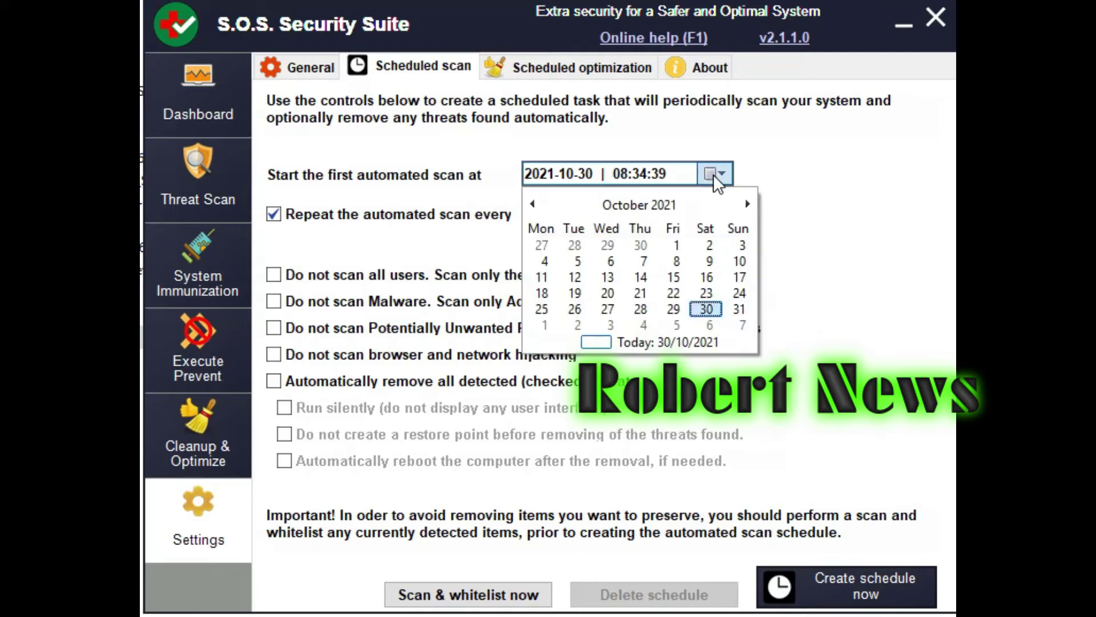
pyautogui.click(651, 342)
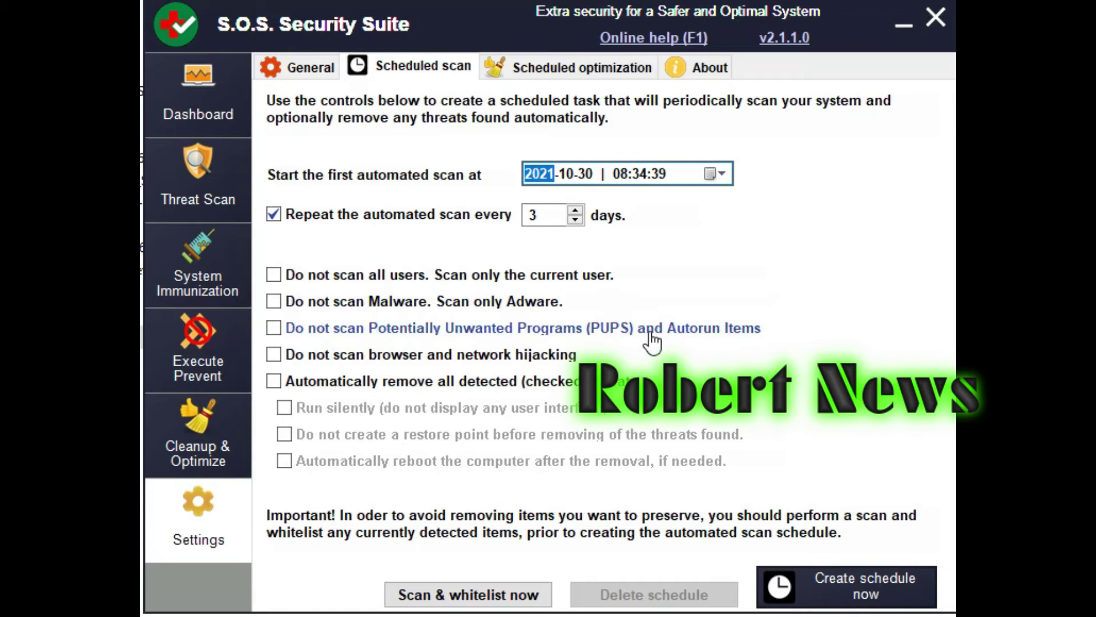
# - Launch the scan-and-whitelist run, then stop it and dismiss the tips popup
pyautogui.click(511, 594)
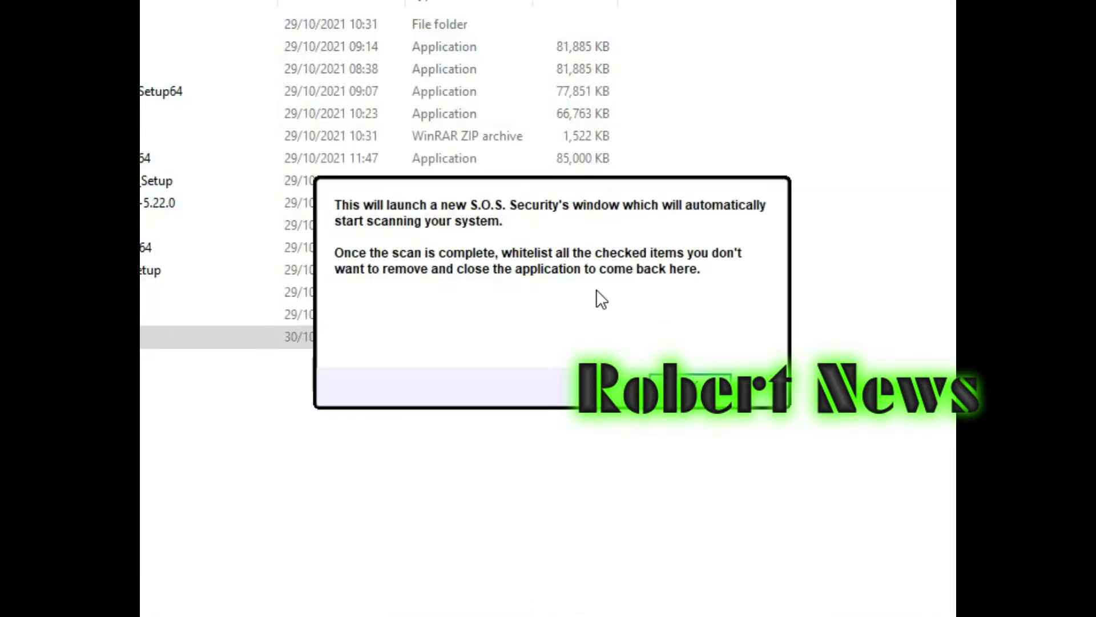
pyautogui.click(698, 382)
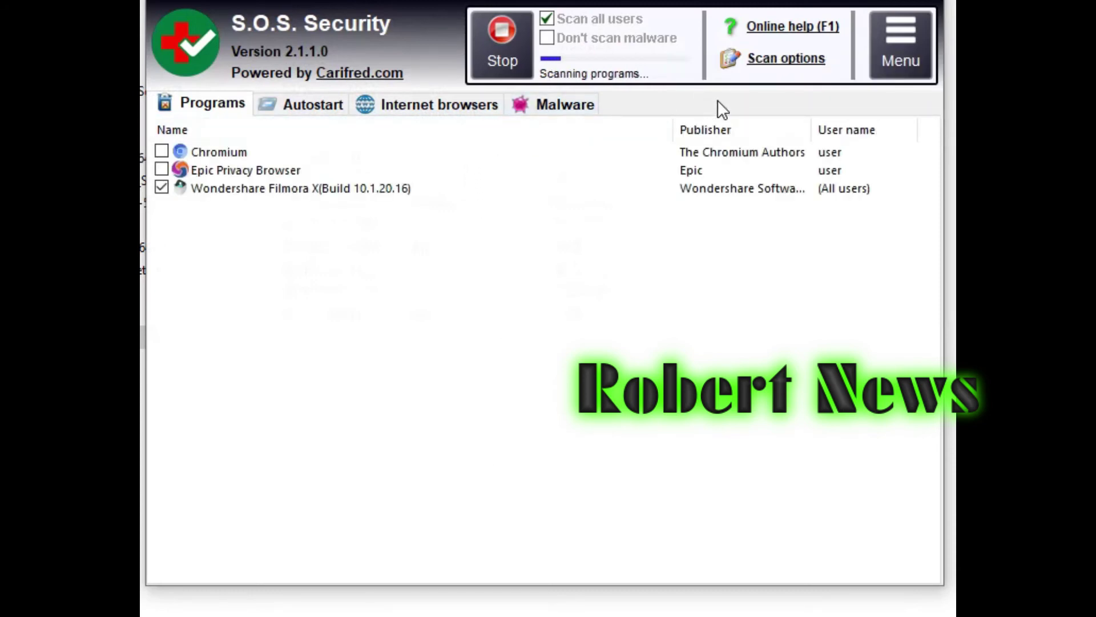
pyautogui.click(503, 43)
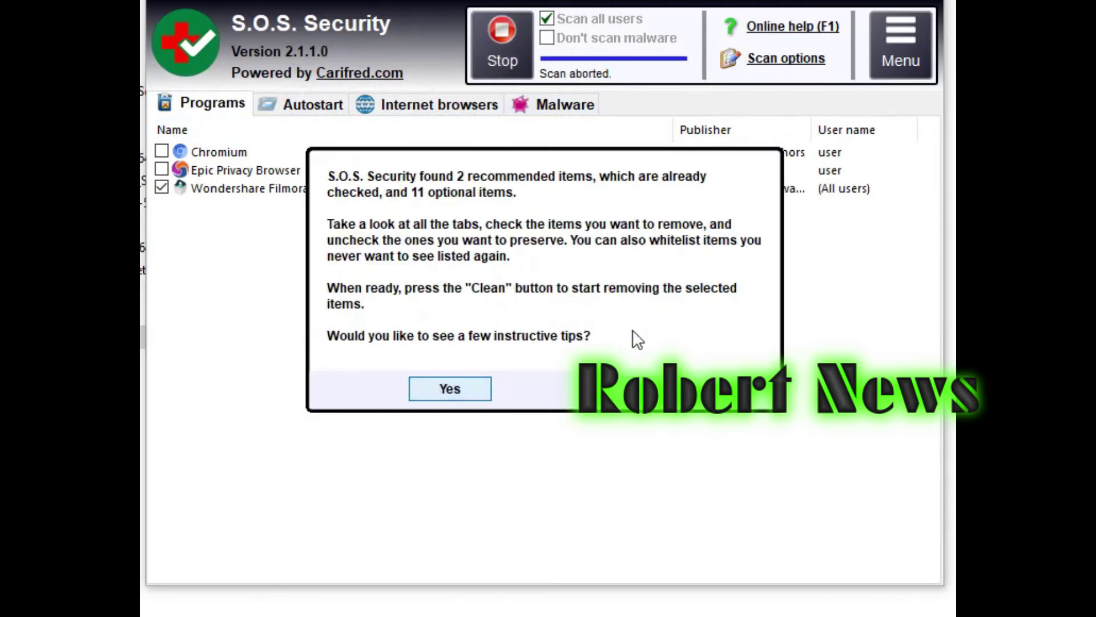
pyautogui.click(630, 390)
# - Browse the Autostart, Internet browsers, Malware and Programs result tabs
pyautogui.click(302, 105)
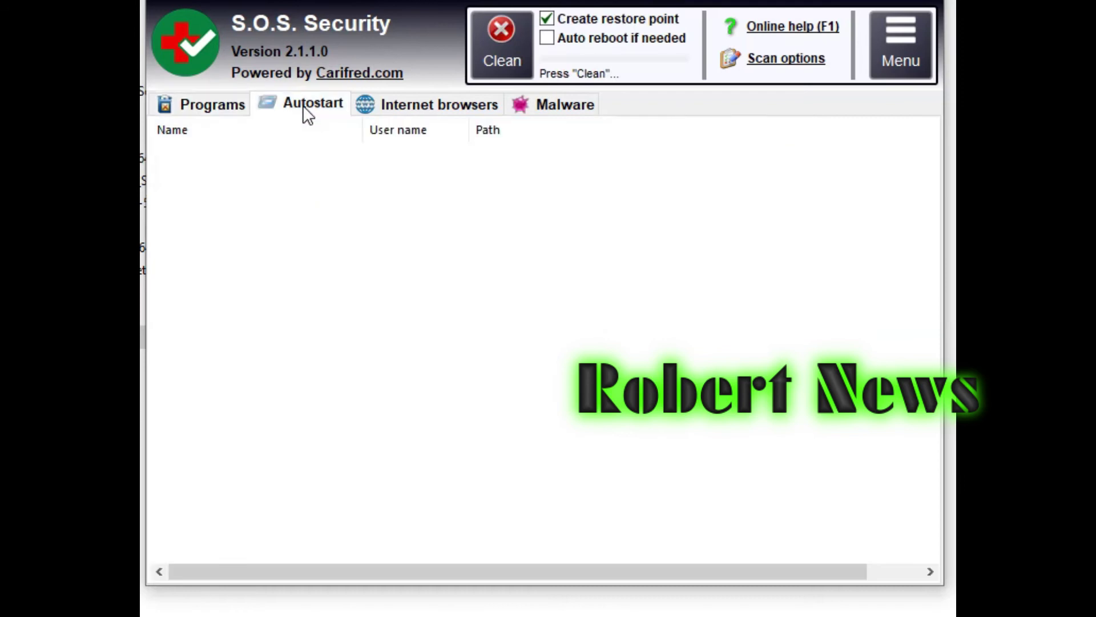
pyautogui.click(381, 109)
pyautogui.click(538, 107)
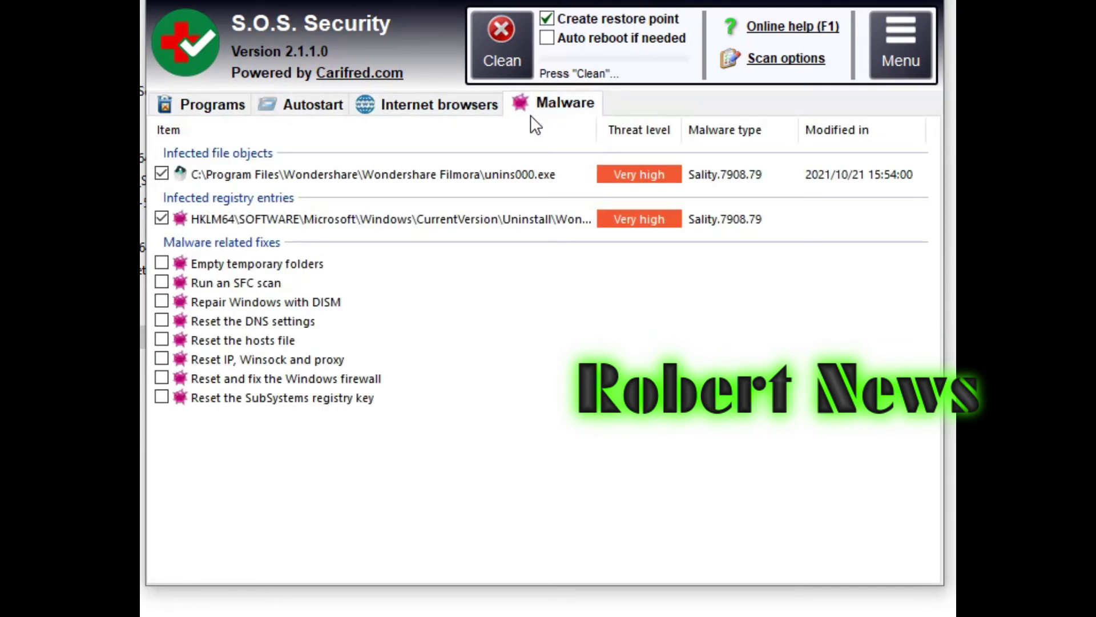
pyautogui.click(213, 108)
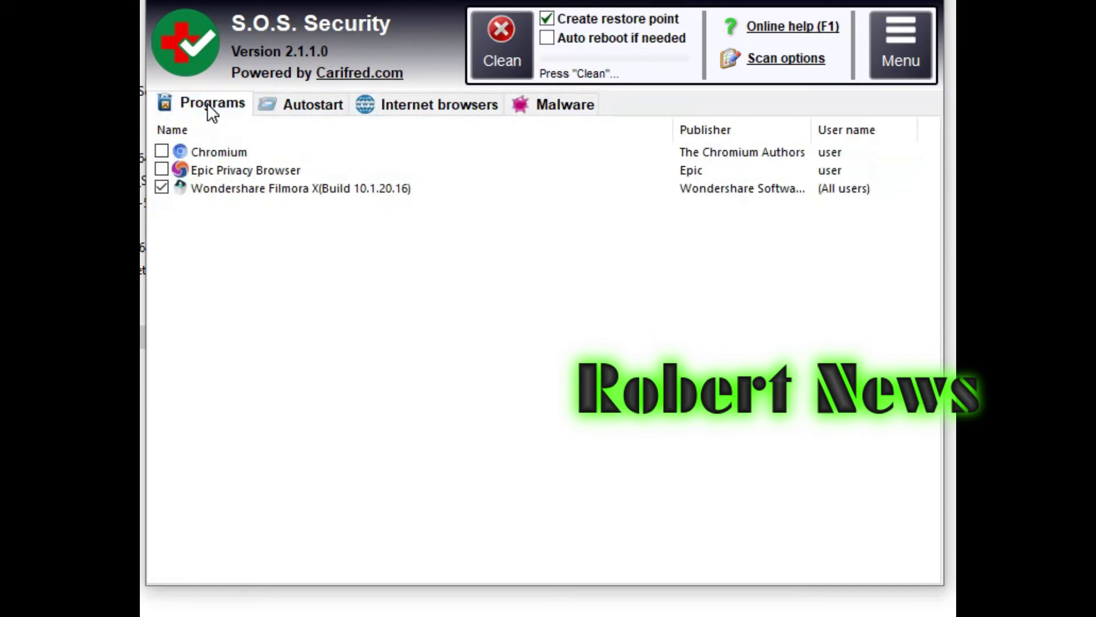
# - Review the scan options and close them with OK
pyautogui.click(806, 61)
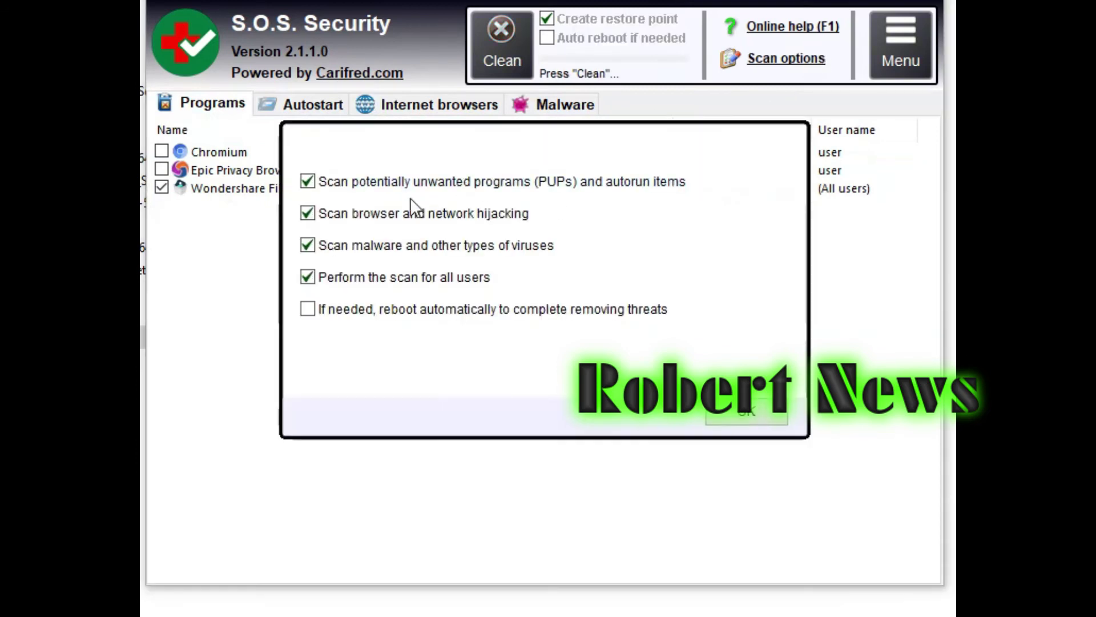
pyautogui.click(747, 411)
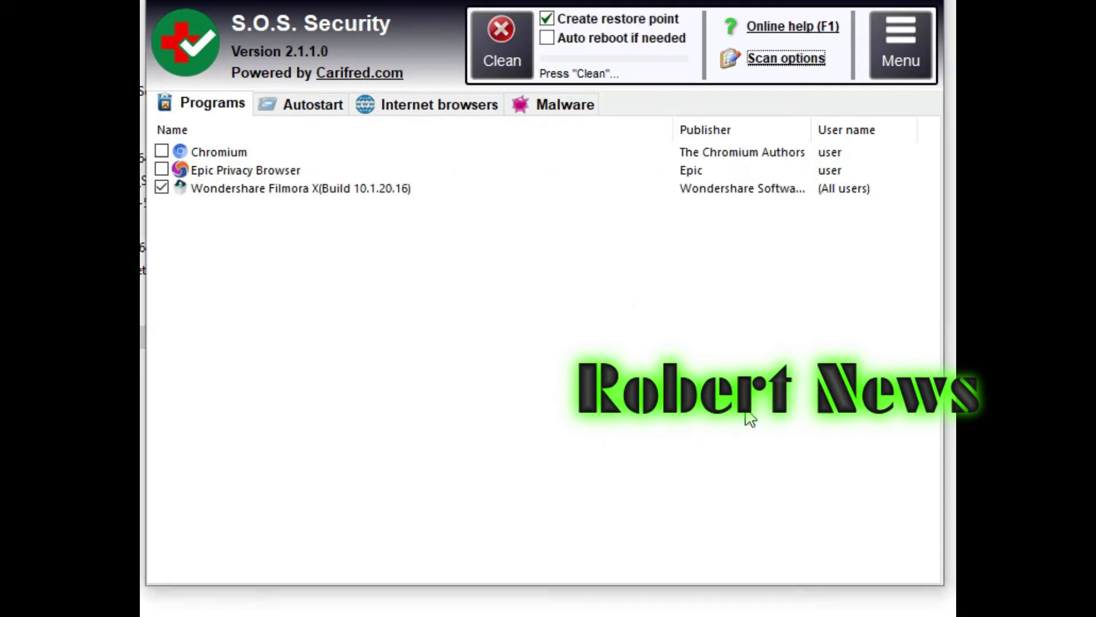
pyautogui.click(901, 43)
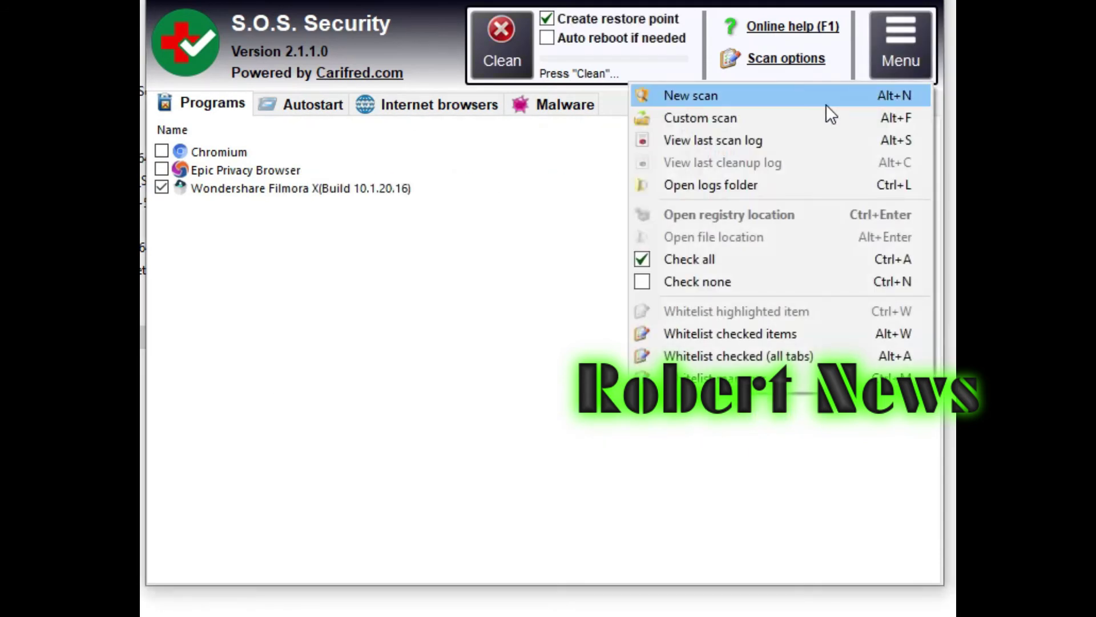
# - Clean and confirm removal of the checked threats, dismiss the cleanup log, and decline rebooting now
pyautogui.click(501, 42)
pyautogui.click(465, 351)
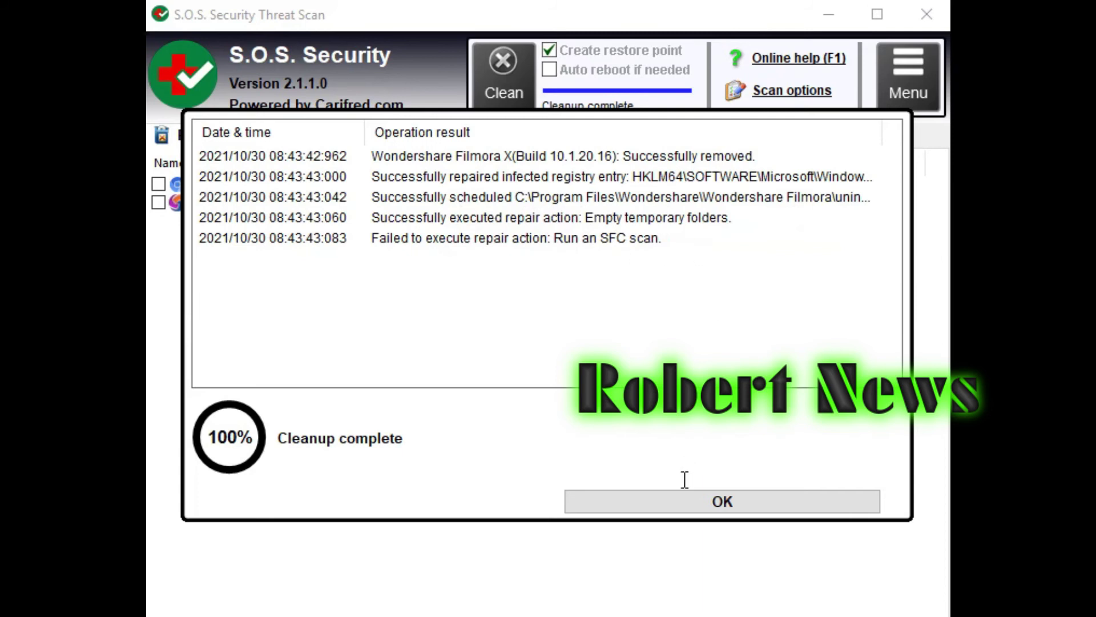
pyautogui.click(662, 501)
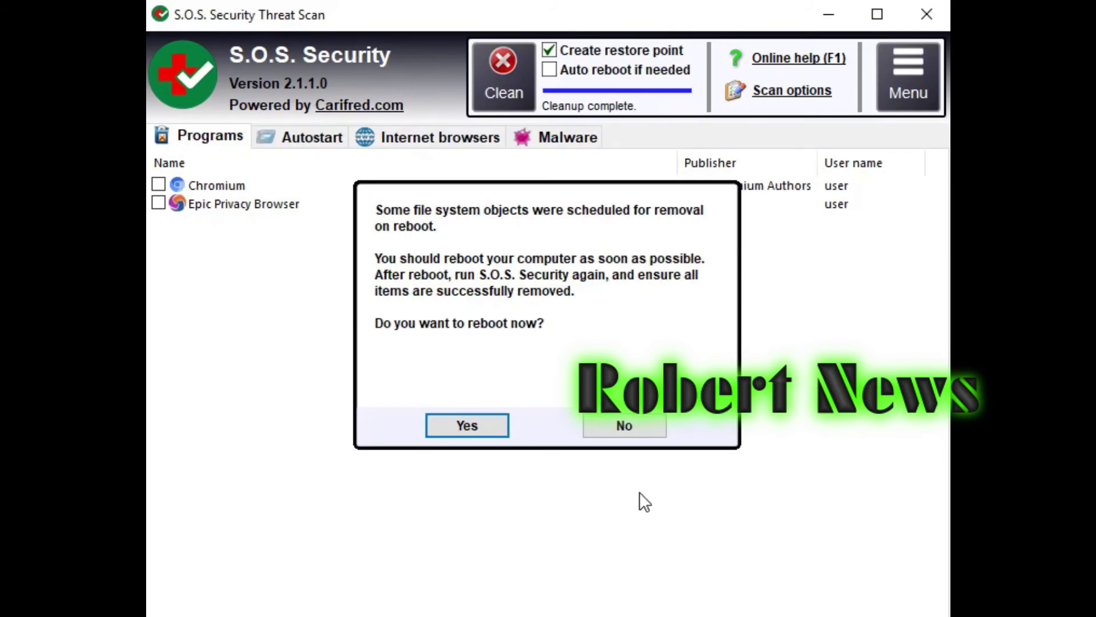
pyautogui.click(617, 426)
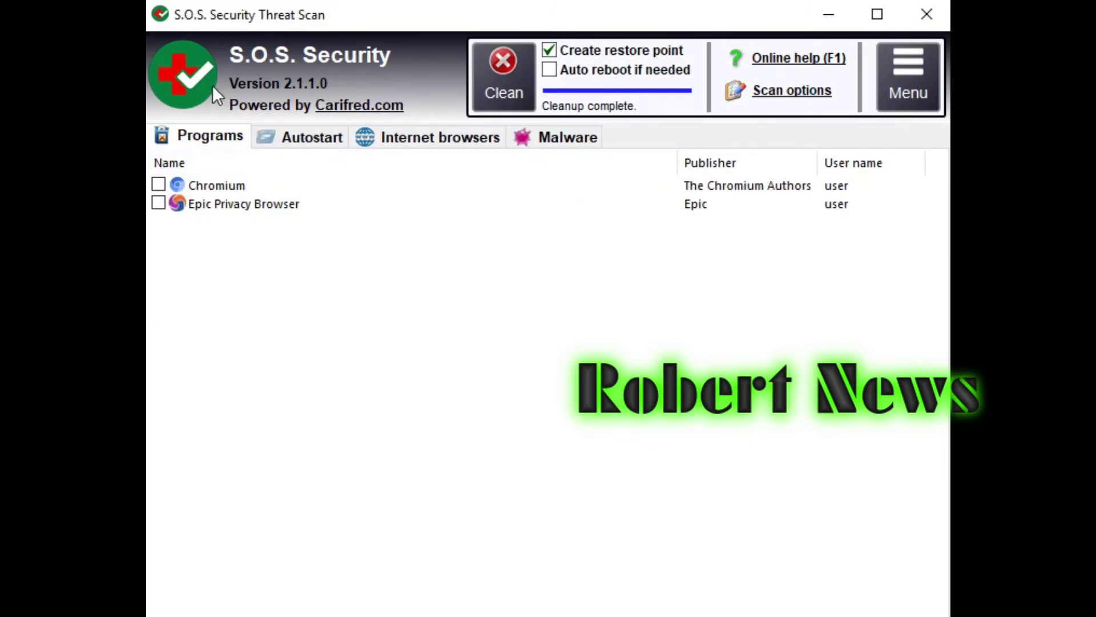
# - Open and close the program menu and the window's system menu
pyautogui.click(895, 82)
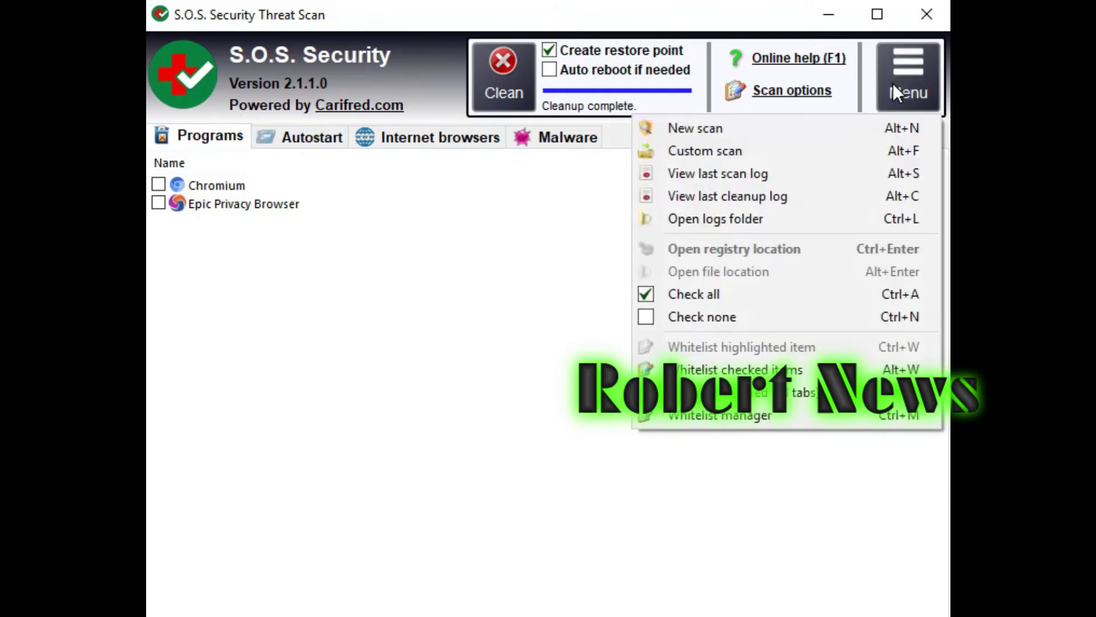
pyautogui.click(588, 234)
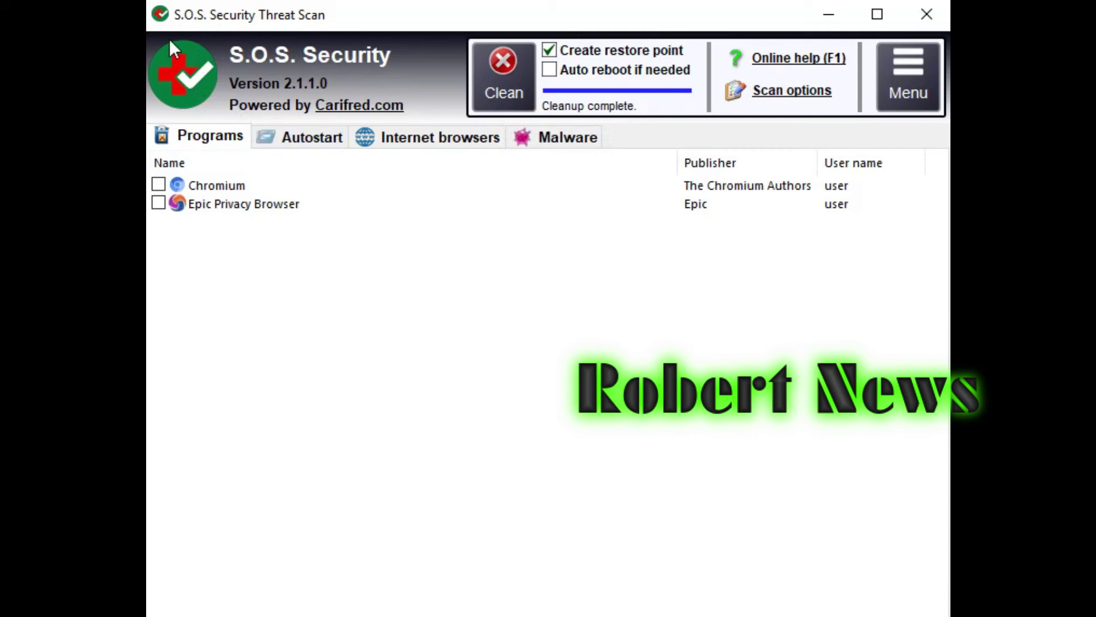
pyautogui.click(160, 14)
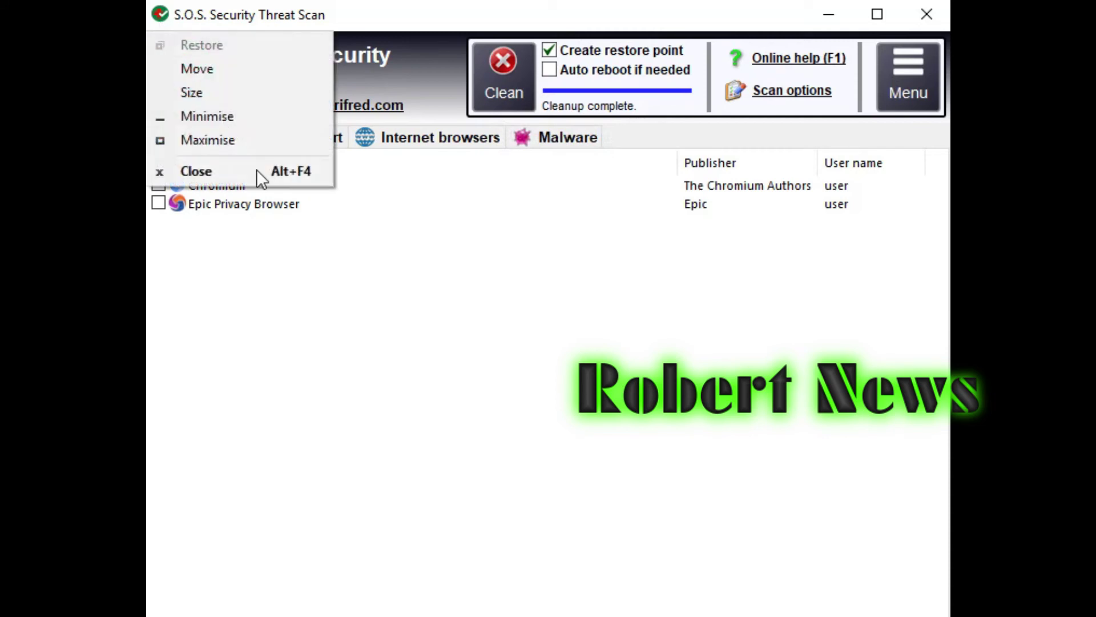
pyautogui.click(297, 265)
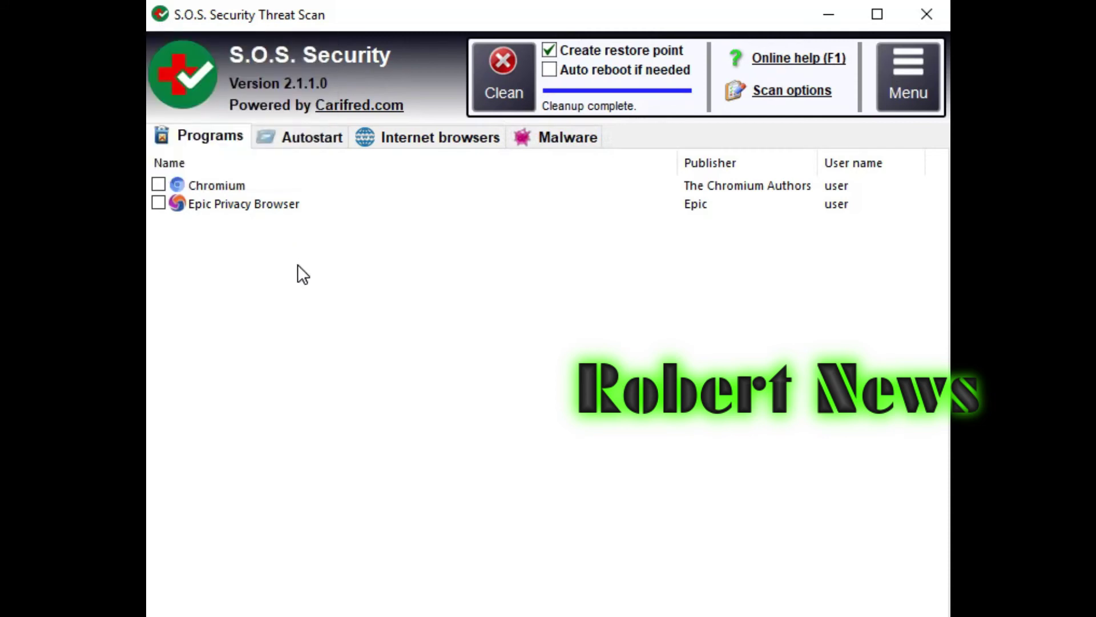
# - Browse the Autostart, browser and malware result tabs, then close the Threat Scan window
pyautogui.click(337, 137)
pyautogui.click(412, 137)
pyautogui.click(553, 137)
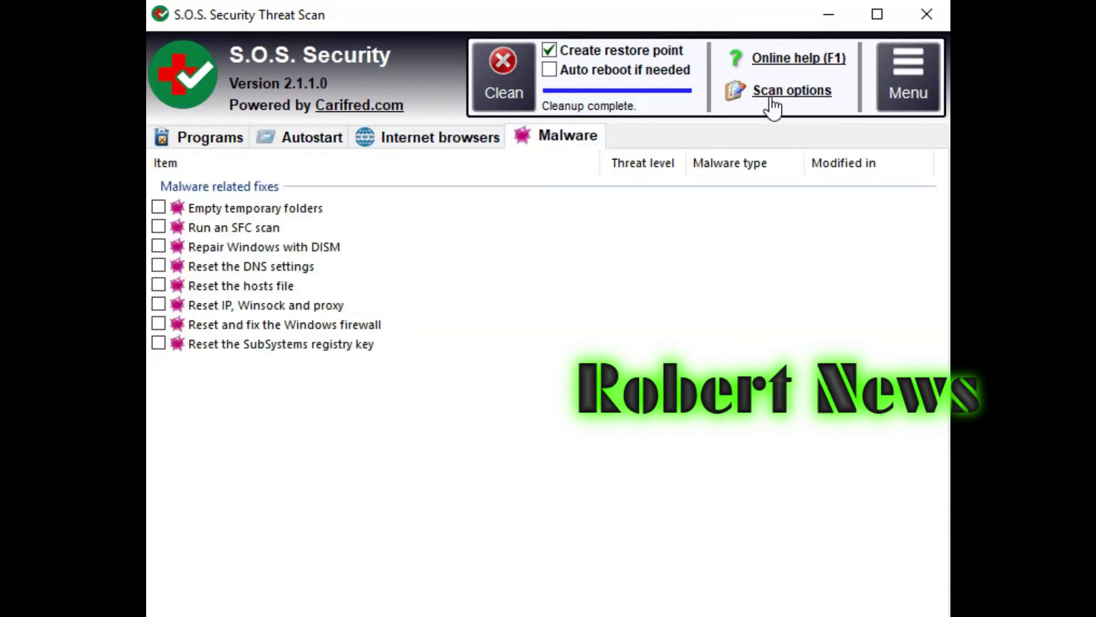
pyautogui.click(927, 14)
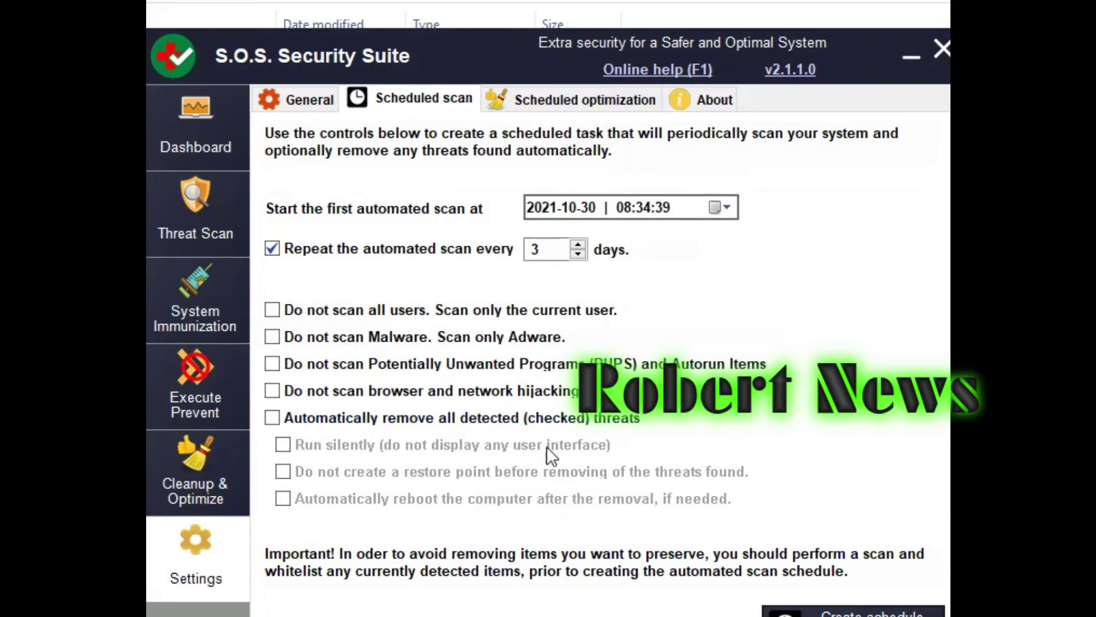
# - Switch to the Dashboard and browse the Available fixes list, trying Enable Windows updates
pyautogui.click(195, 120)
pyautogui.click(558, 397)
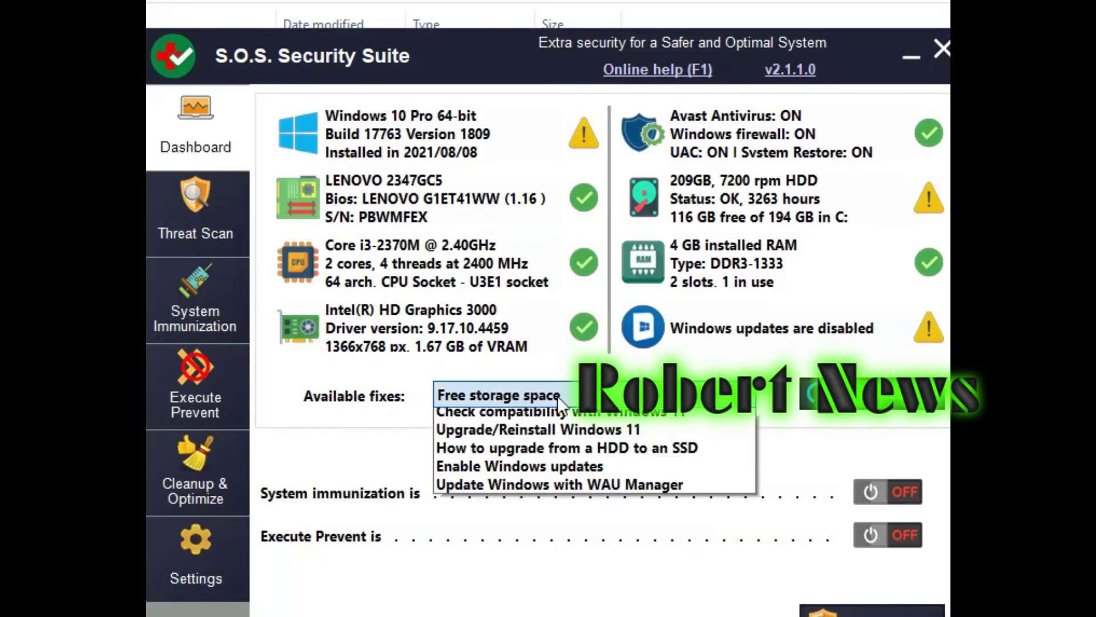
pyautogui.click(556, 404)
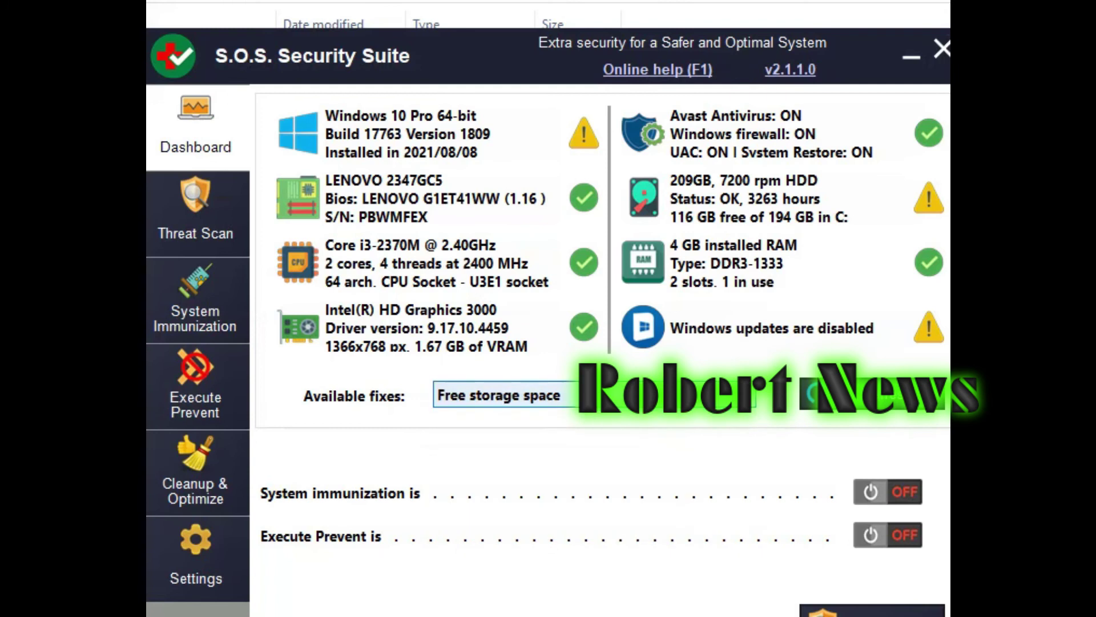
pyautogui.click(556, 403)
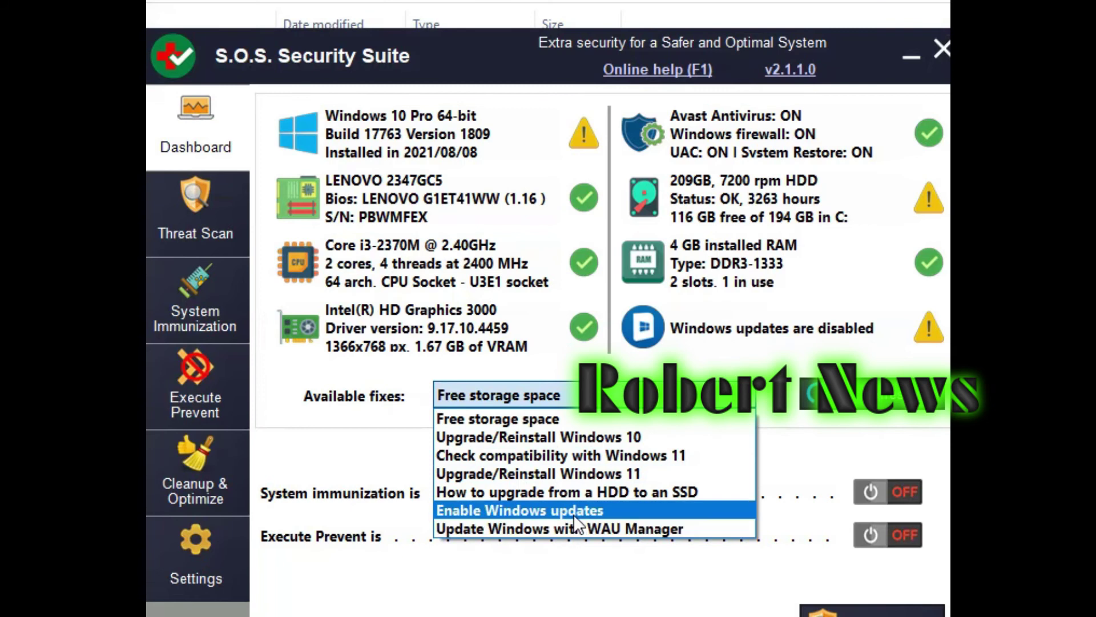
pyautogui.click(579, 512)
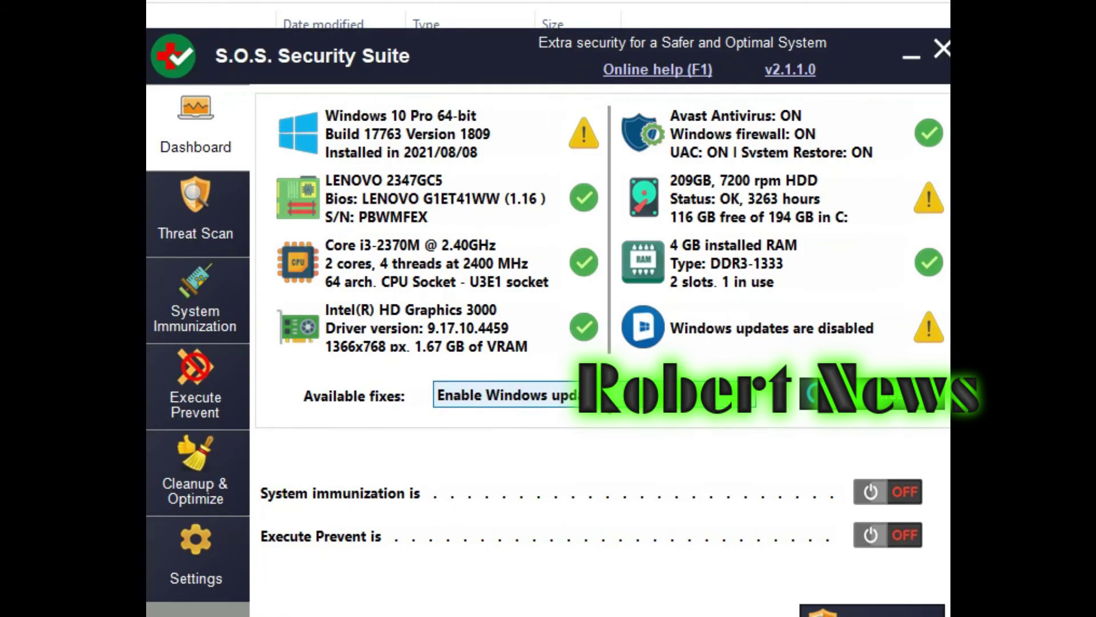
pyautogui.click(600, 403)
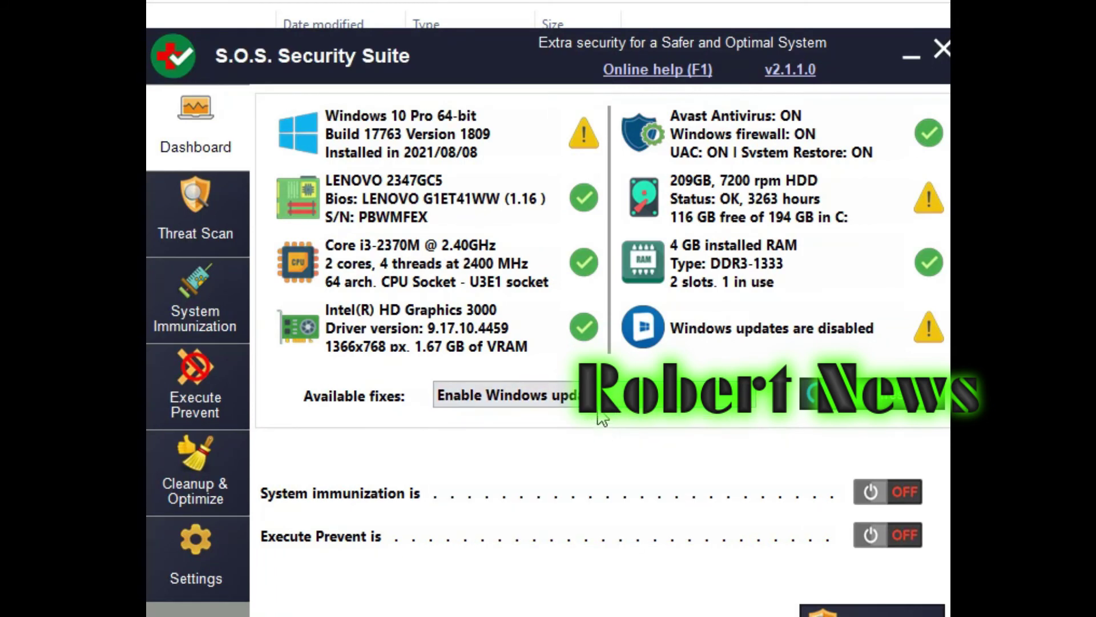
pyautogui.click(600, 400)
# - Pick Free storage space and tick temporary files, browser cache, error reports and Windows installation files
pyautogui.click(598, 425)
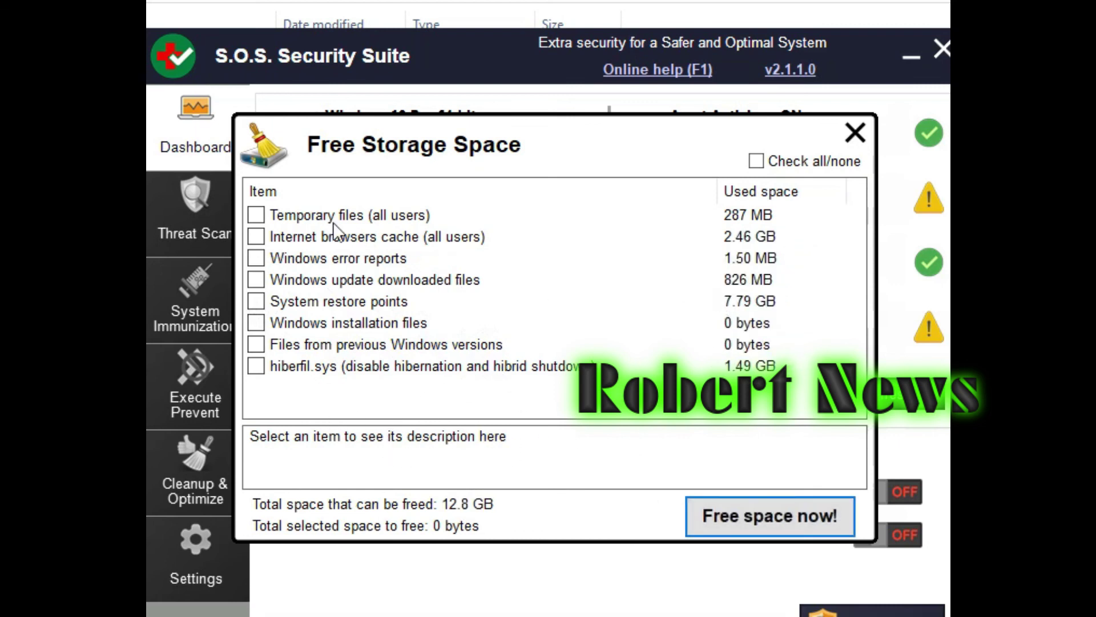
pyautogui.click(255, 215)
pyautogui.click(255, 237)
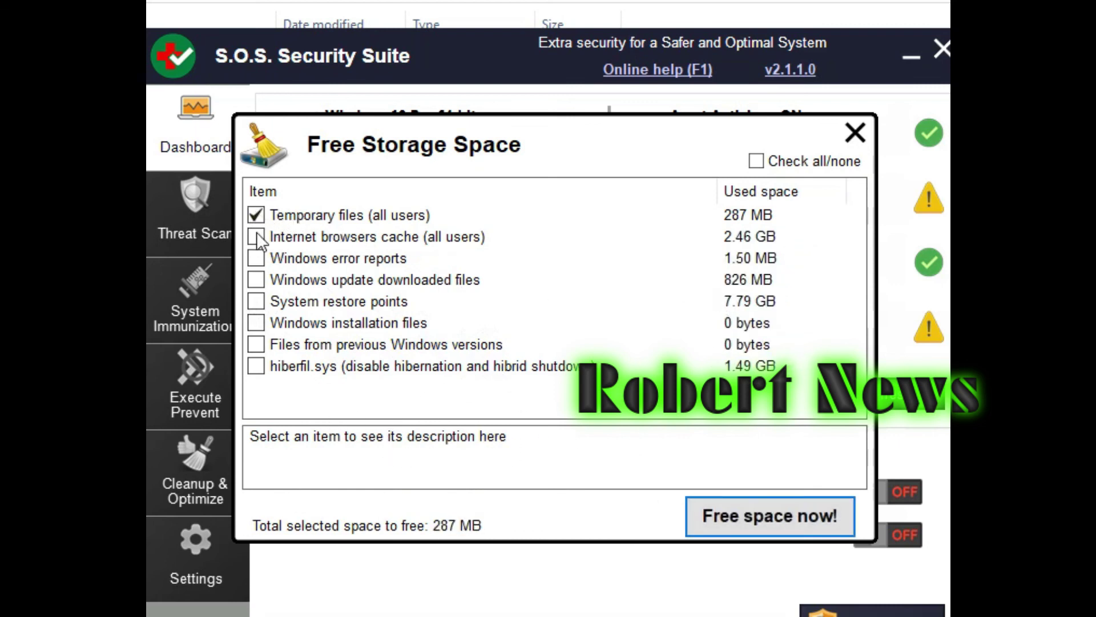
pyautogui.click(256, 258)
pyautogui.click(255, 323)
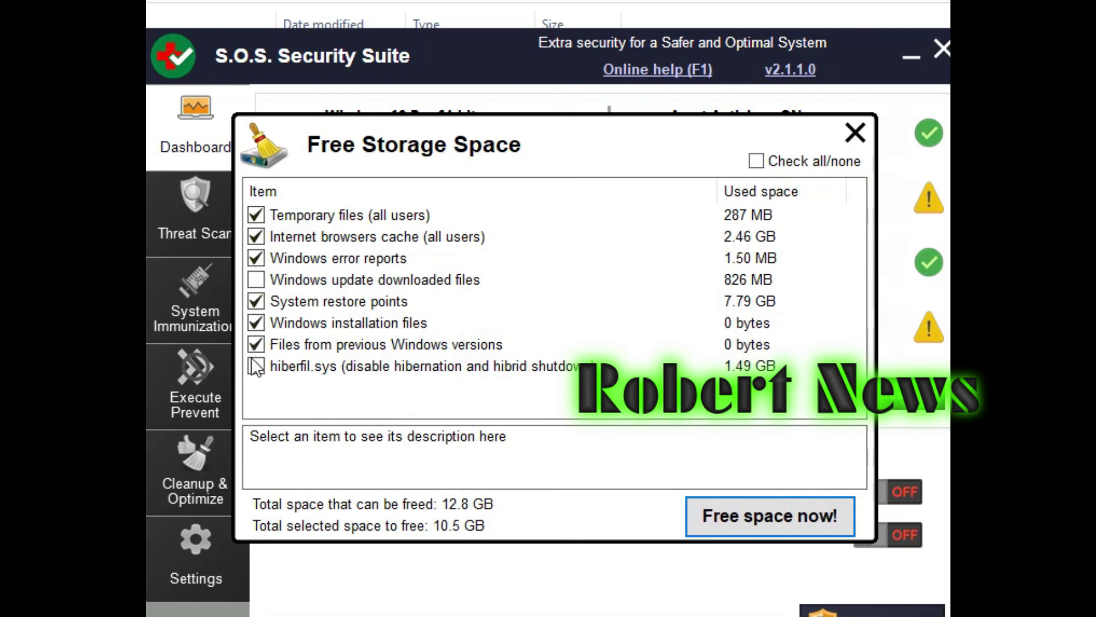
pyautogui.click(256, 344)
# - Check all storage items, then free the 12.8 GB and confirm
pyautogui.click(256, 280)
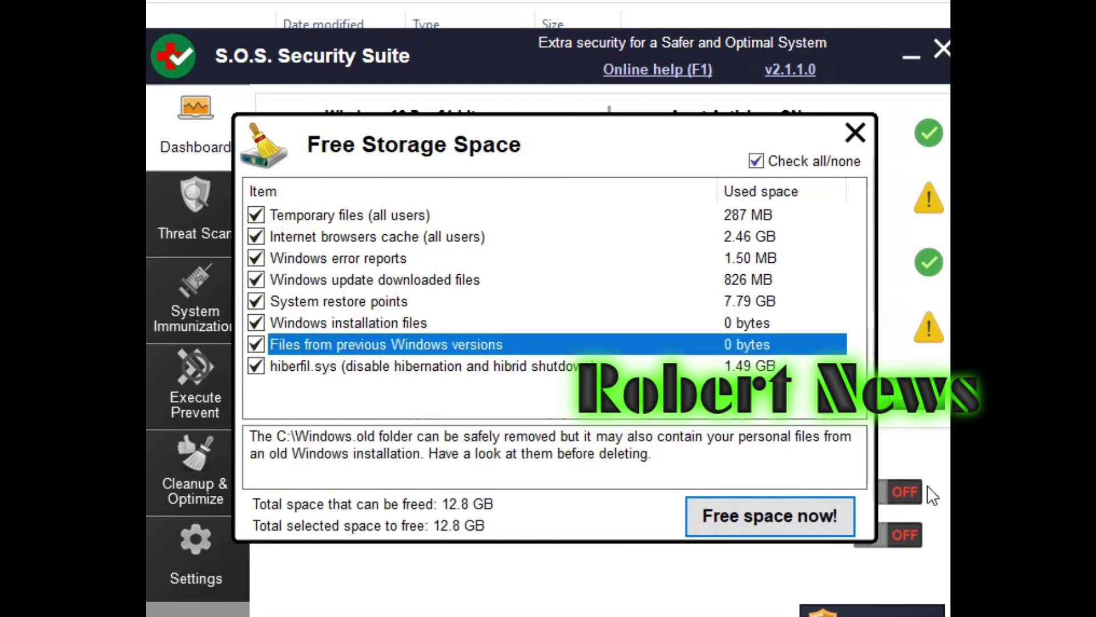
pyautogui.click(789, 513)
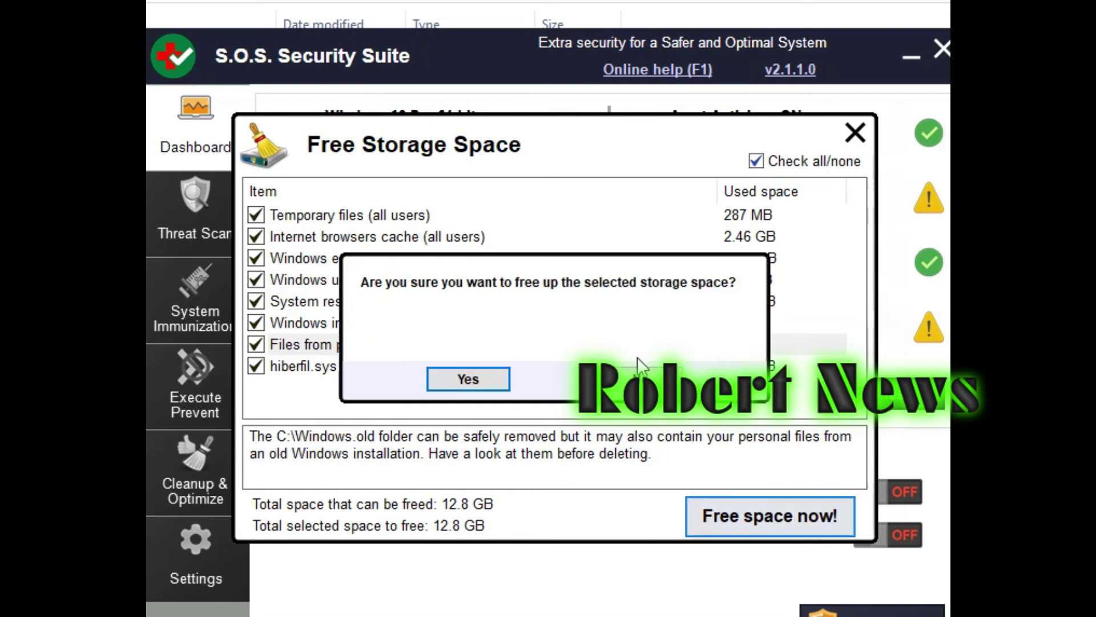
pyautogui.click(499, 390)
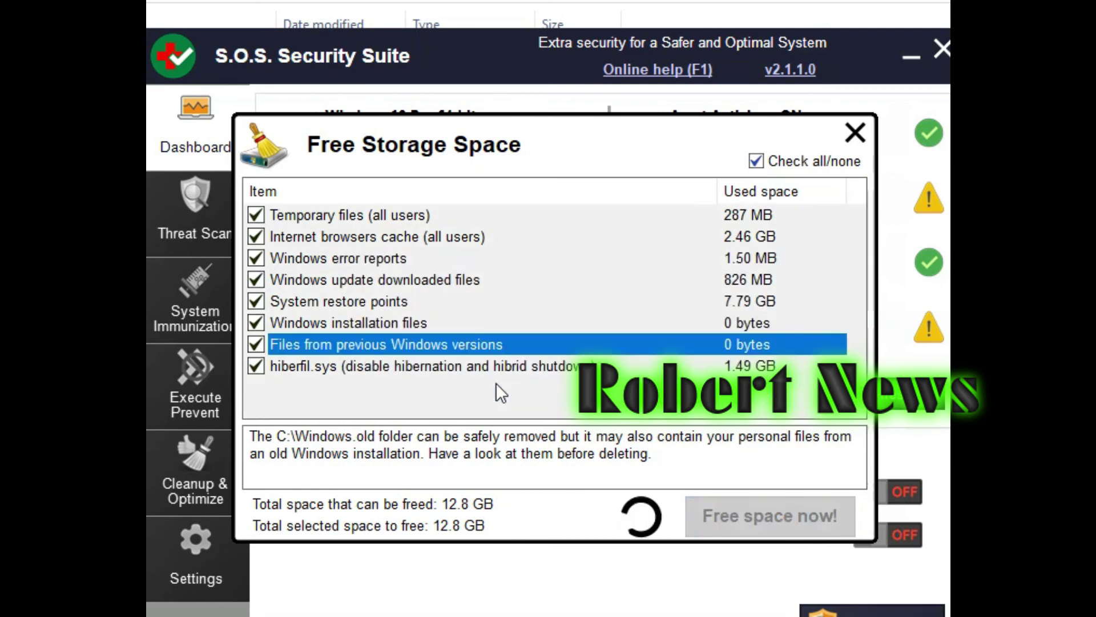